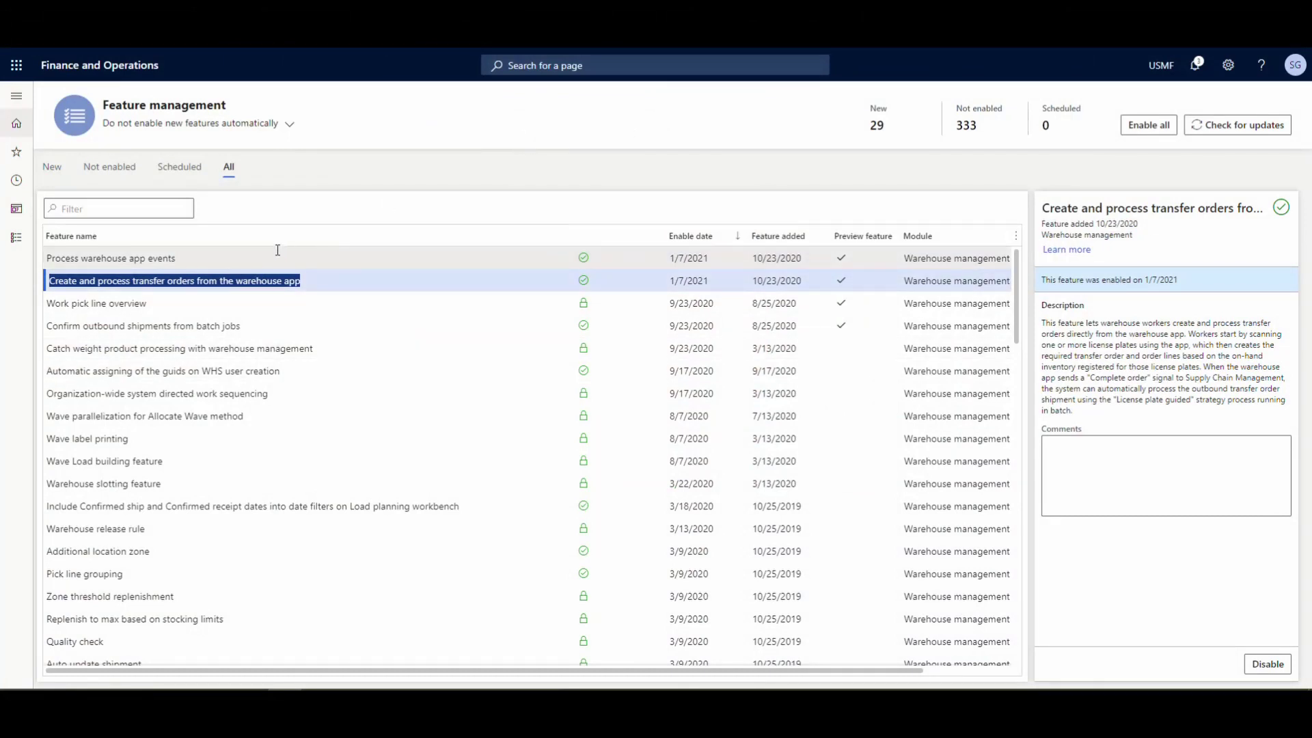
# Step: Review the Process warehouse app events and Confirm outbound shipments from batch jobs feature details
pyautogui.click(244, 254)
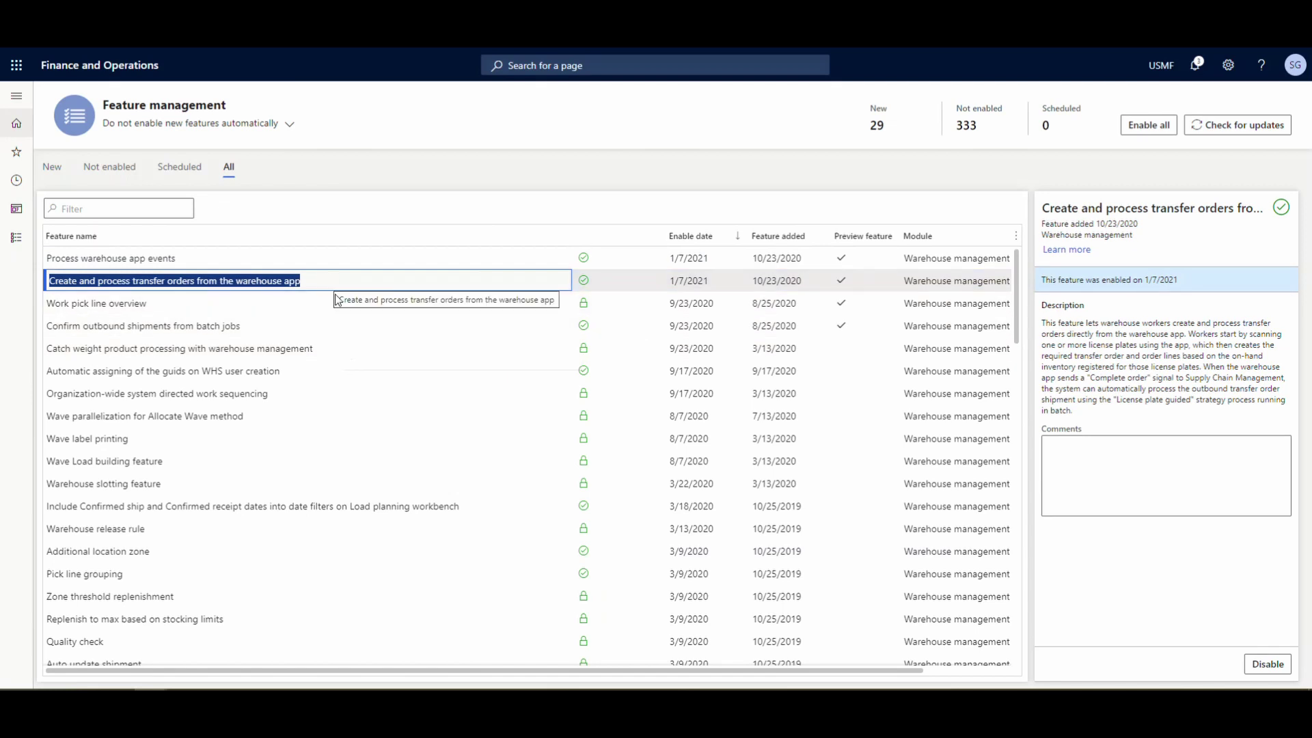
pyautogui.click(304, 327)
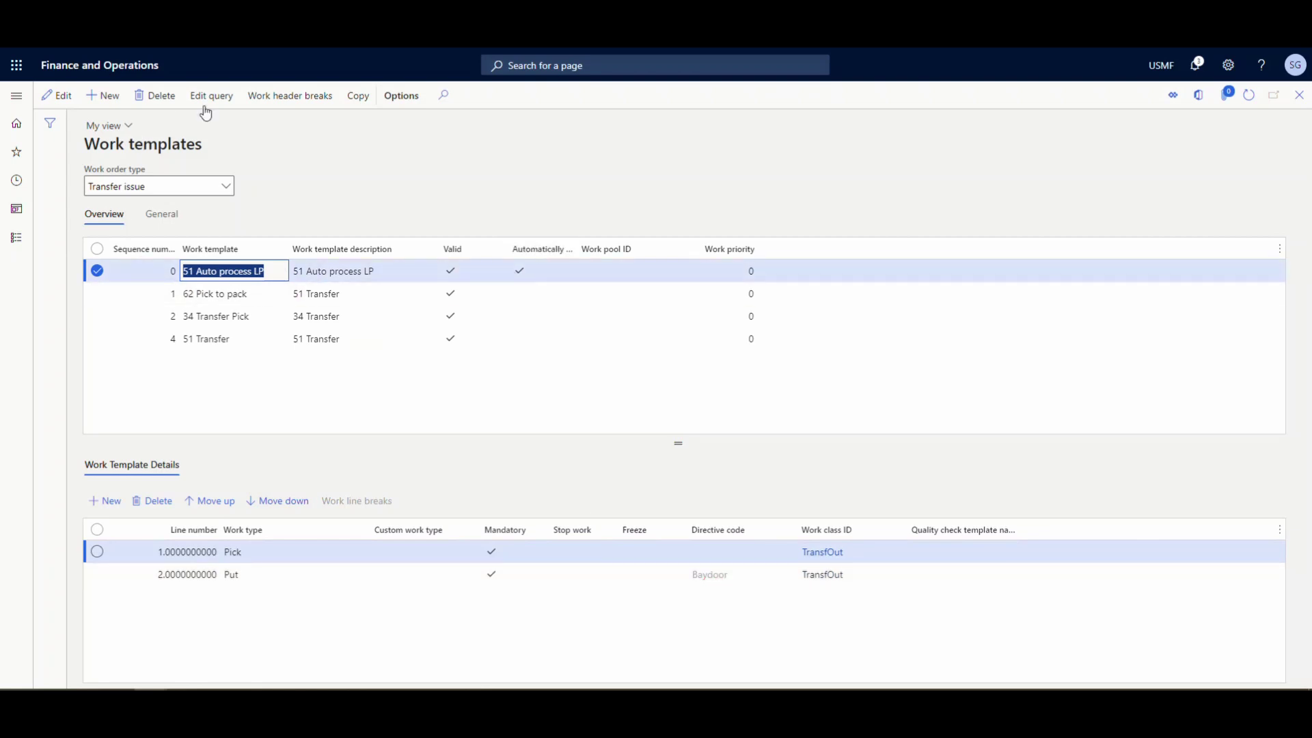
# Step: Inspect the 51 Auto process LP template's query and work header breaks, leaving both unchanged
pyautogui.click(212, 98)
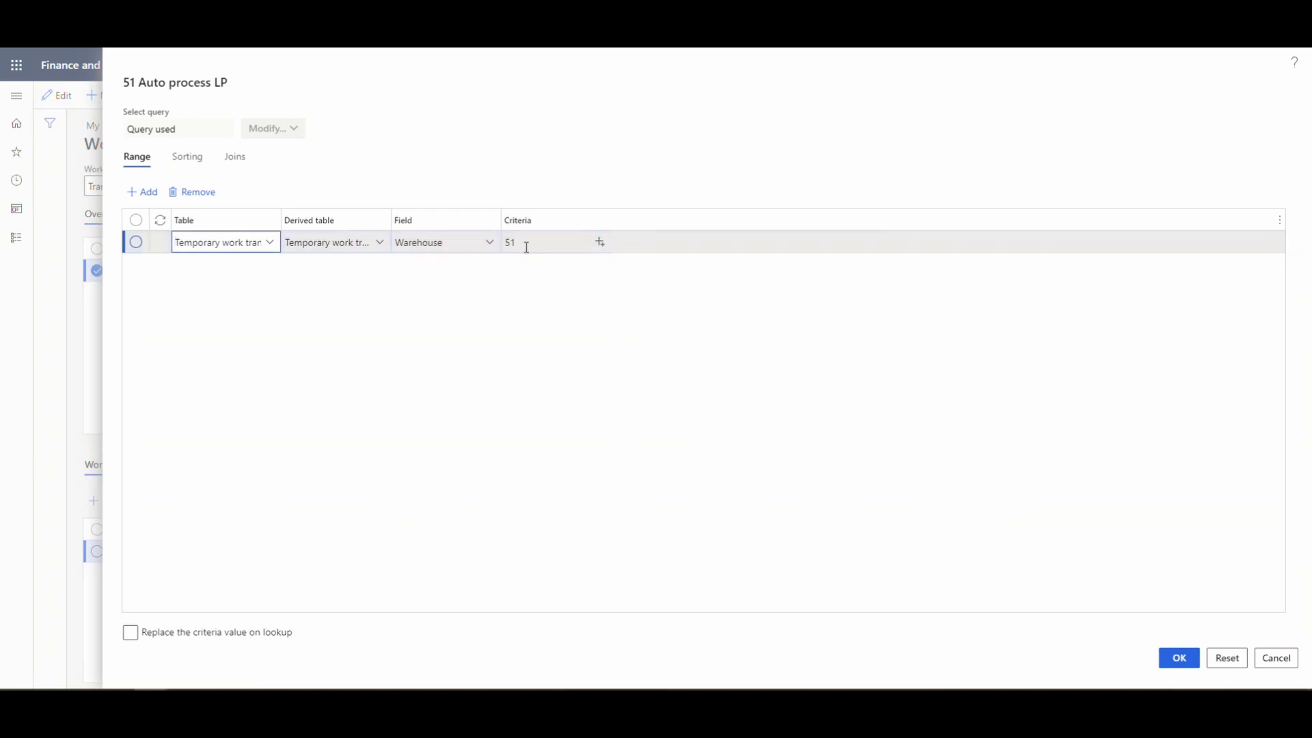
pyautogui.click(1289, 660)
pyautogui.click(290, 95)
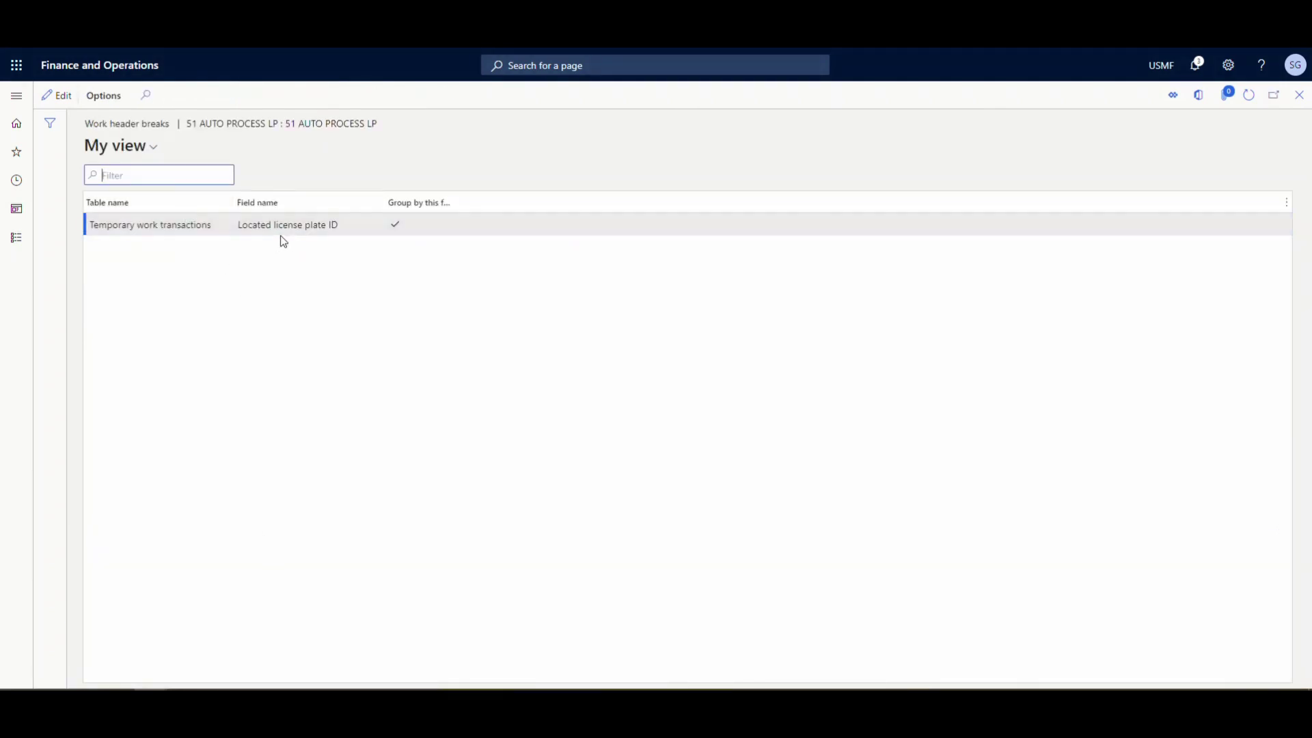
pyautogui.click(1300, 95)
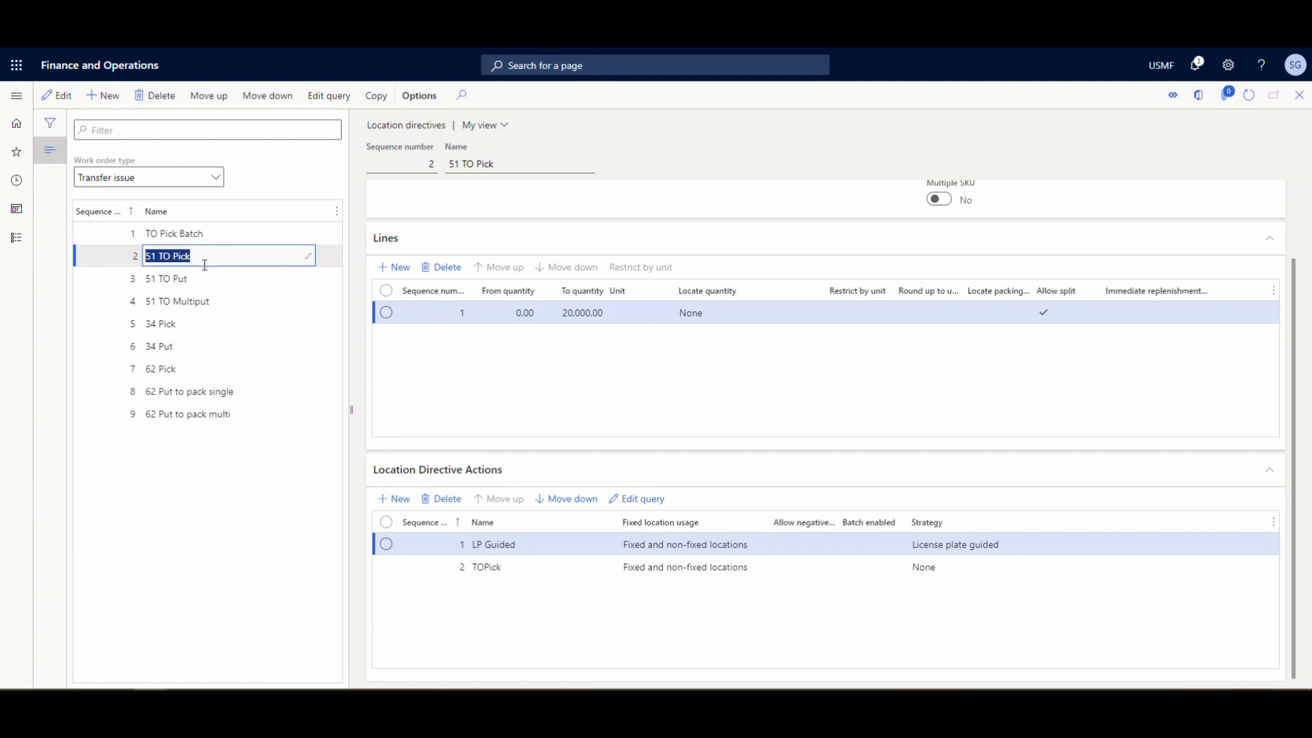
# Step: Select the LP Guided directive action and review its query without changes
pyautogui.scroll(2, 546, 424)
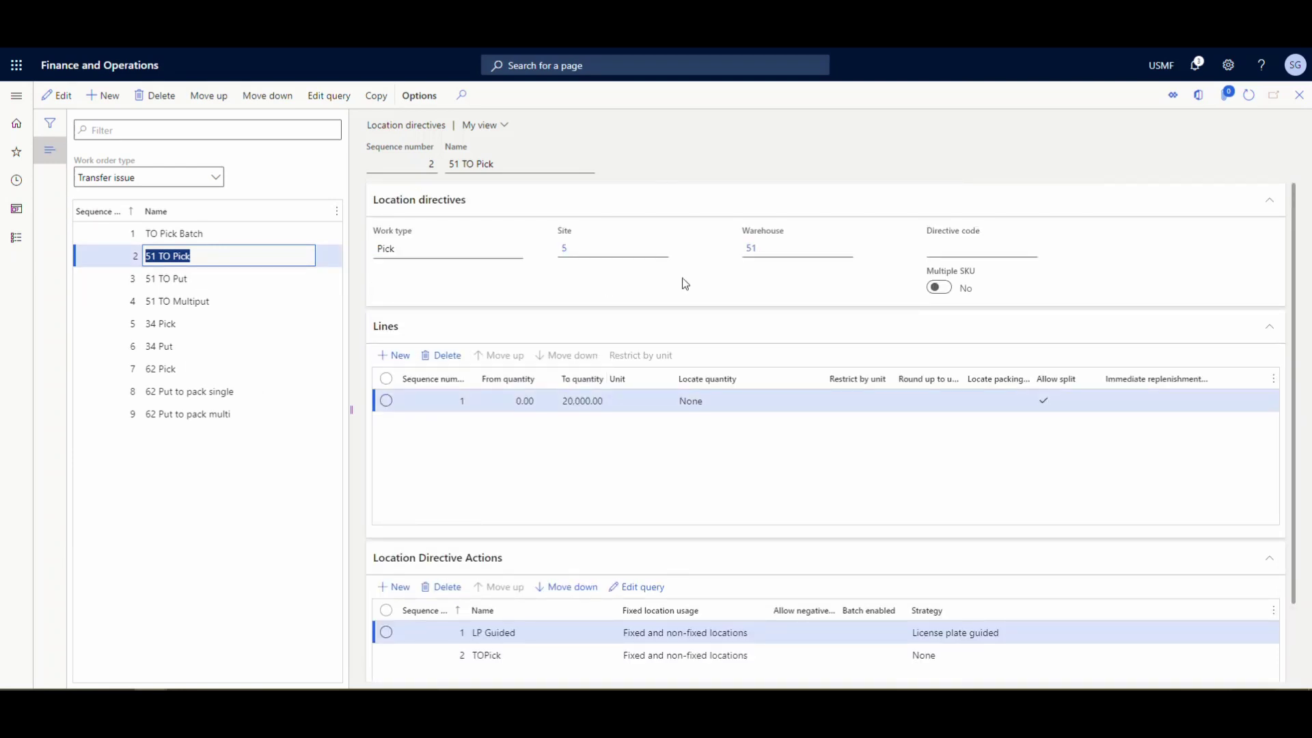
pyautogui.scroll(-1, 539, 383)
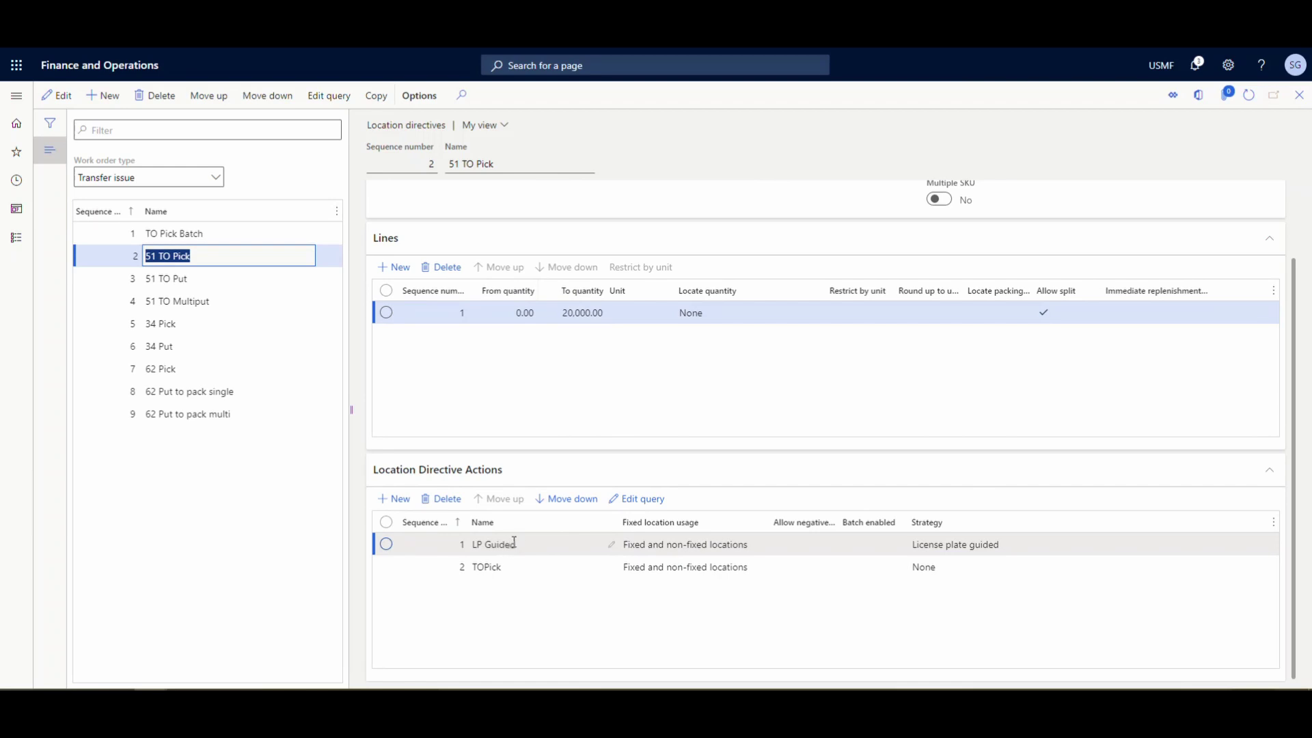
pyautogui.click(525, 542)
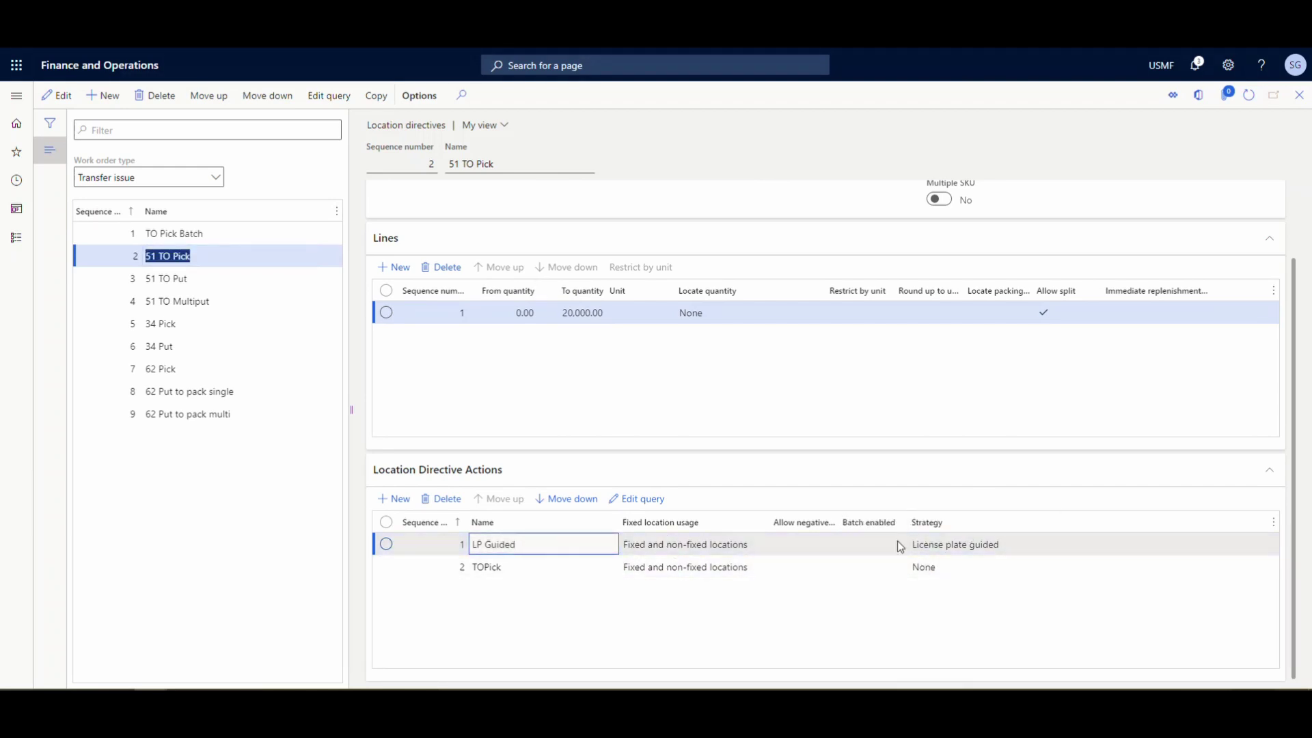
pyautogui.moveTo(937, 556)
pyautogui.click(632, 500)
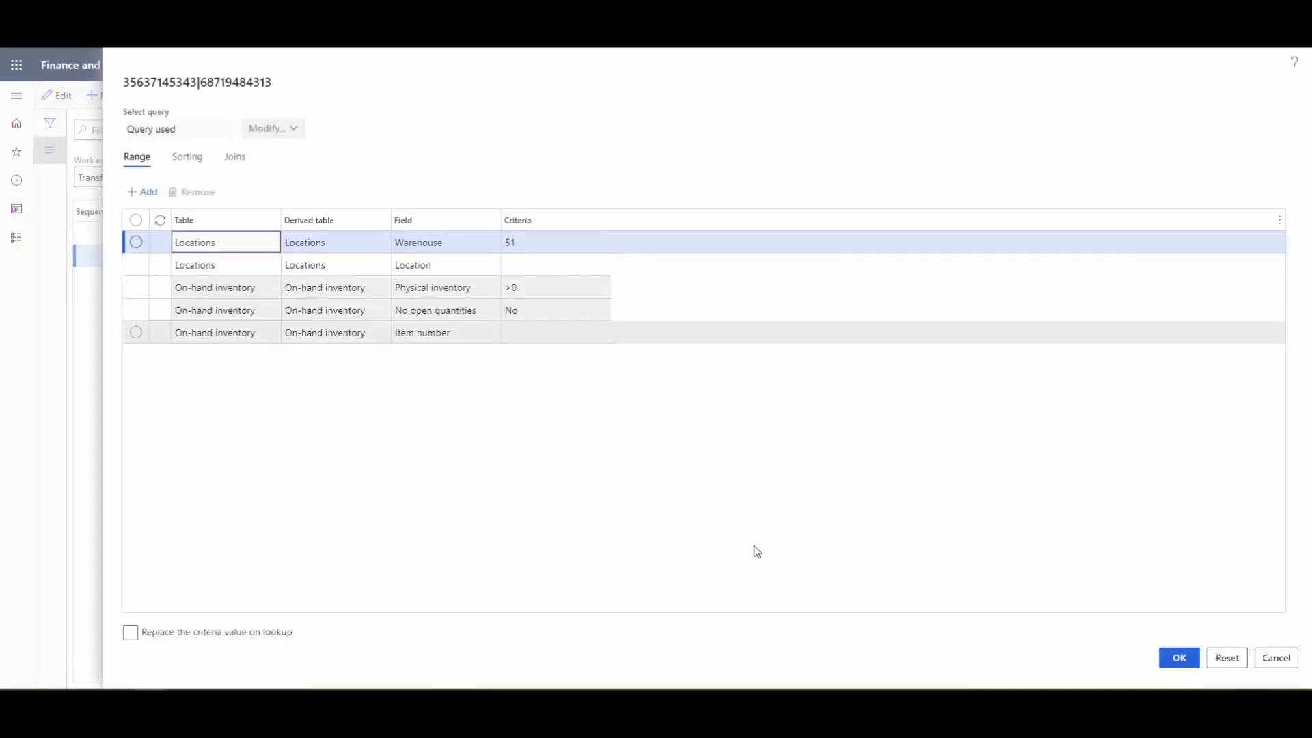
pyautogui.click(1275, 658)
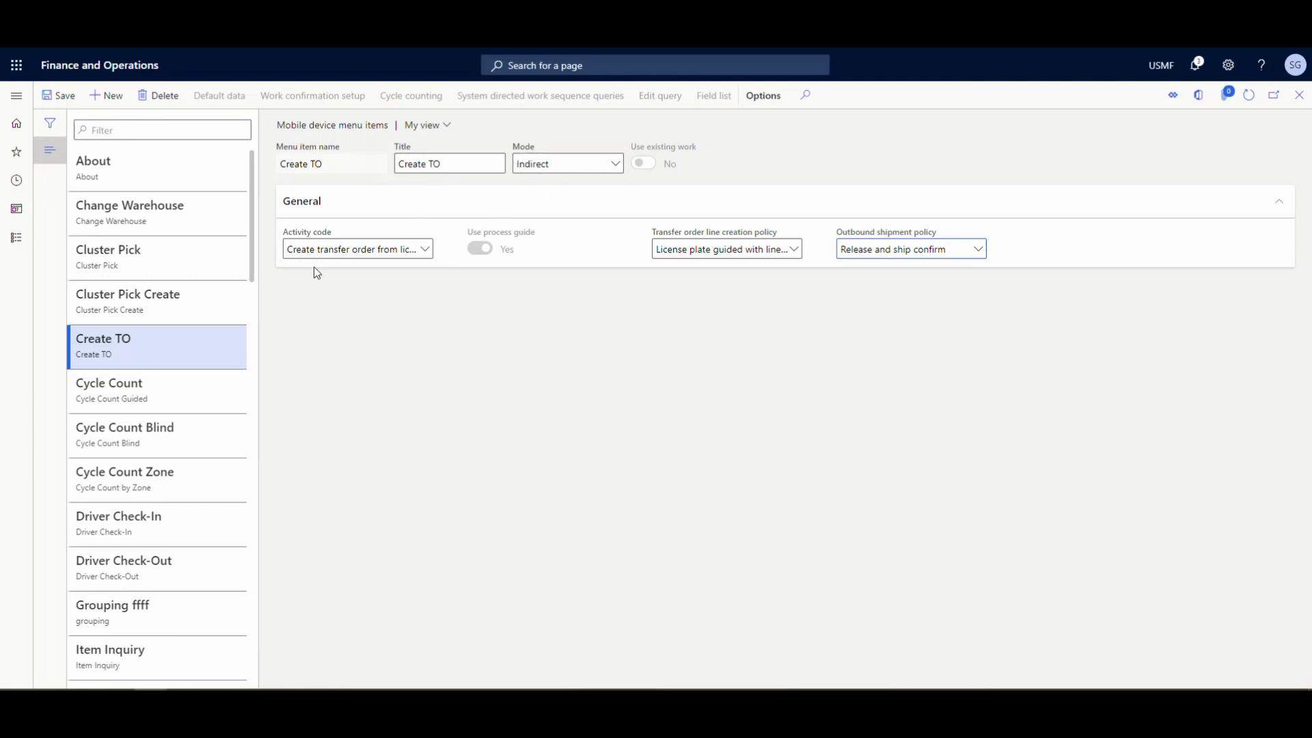
# Step: Keep Create TO's policies at license plate guided with line reservation and Release and ship confirm
pyautogui.moveTo(410, 253)
pyautogui.click(793, 253)
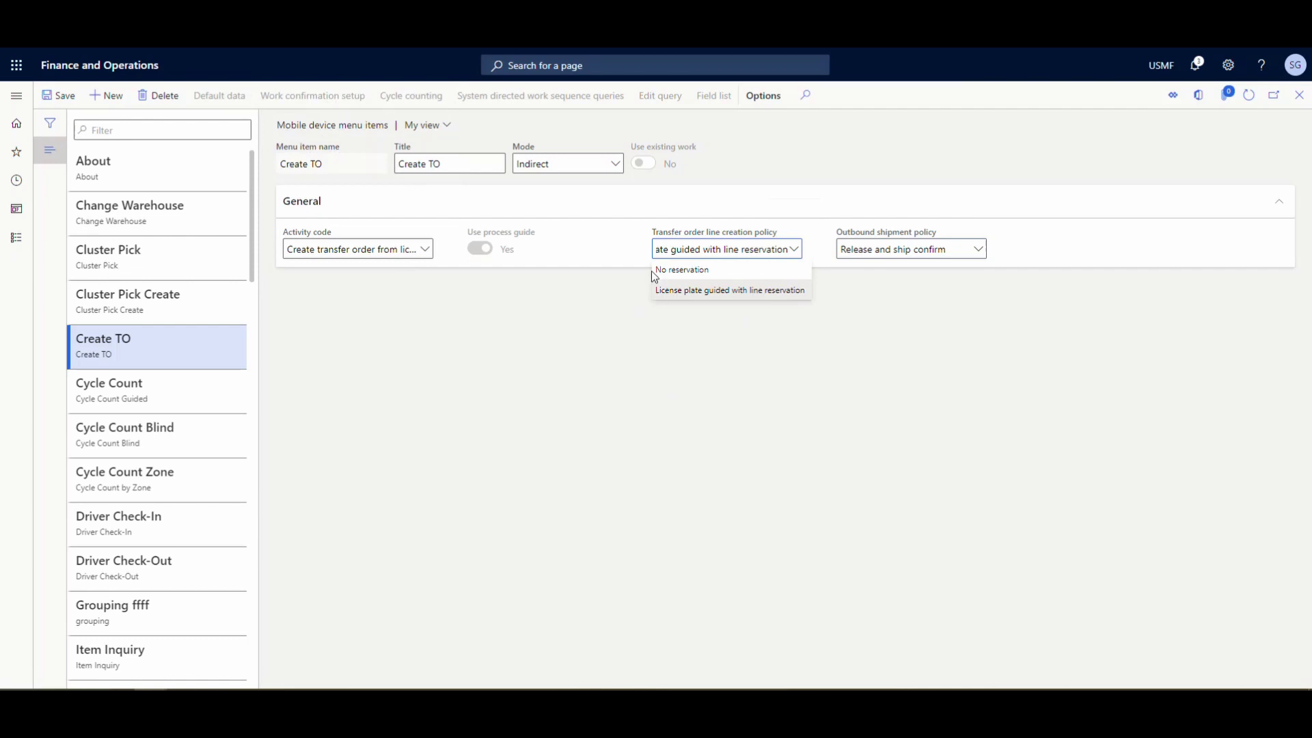
pyautogui.click(690, 296)
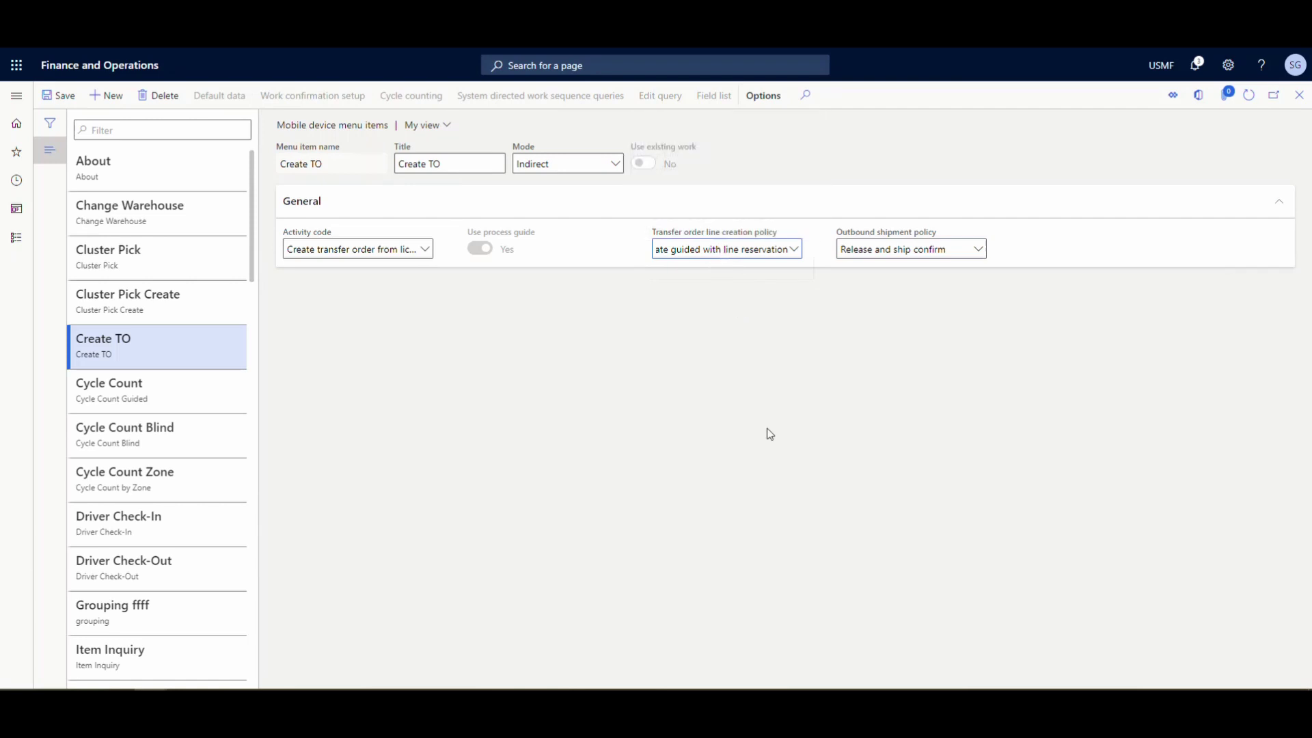
pyautogui.click(979, 250)
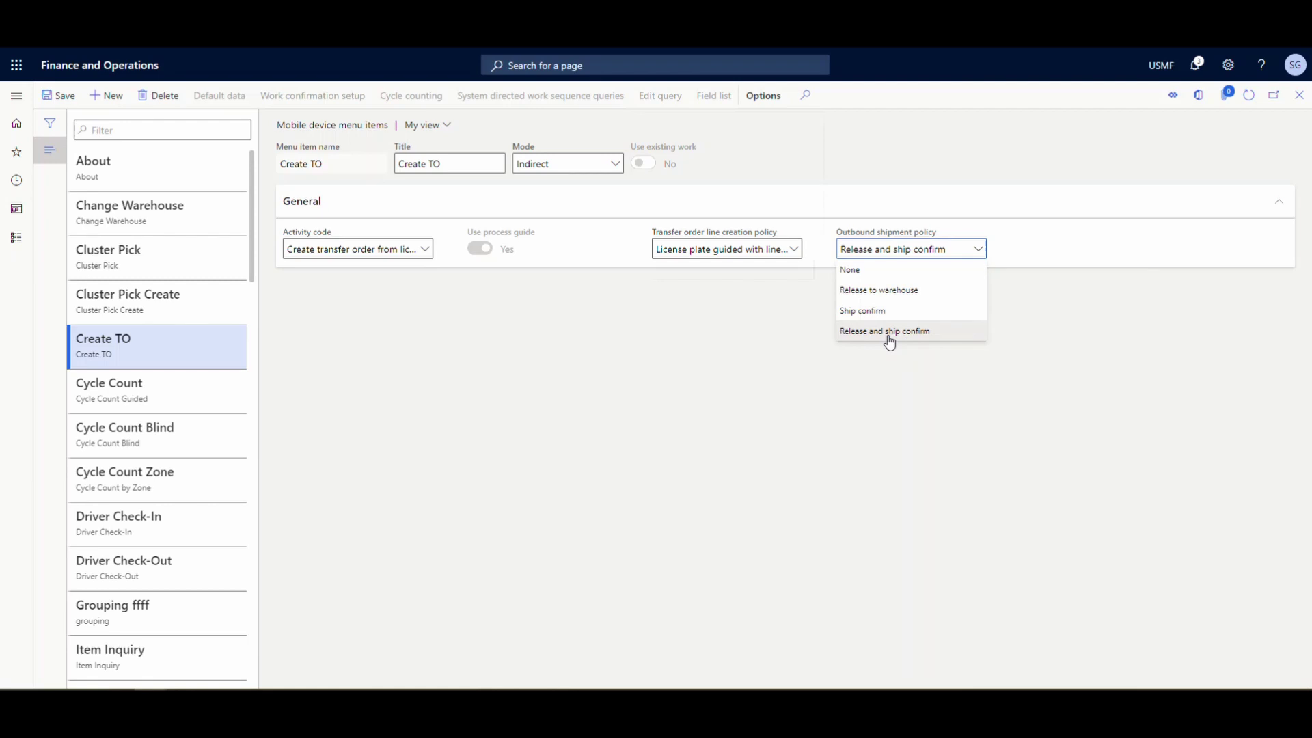
pyautogui.click(888, 335)
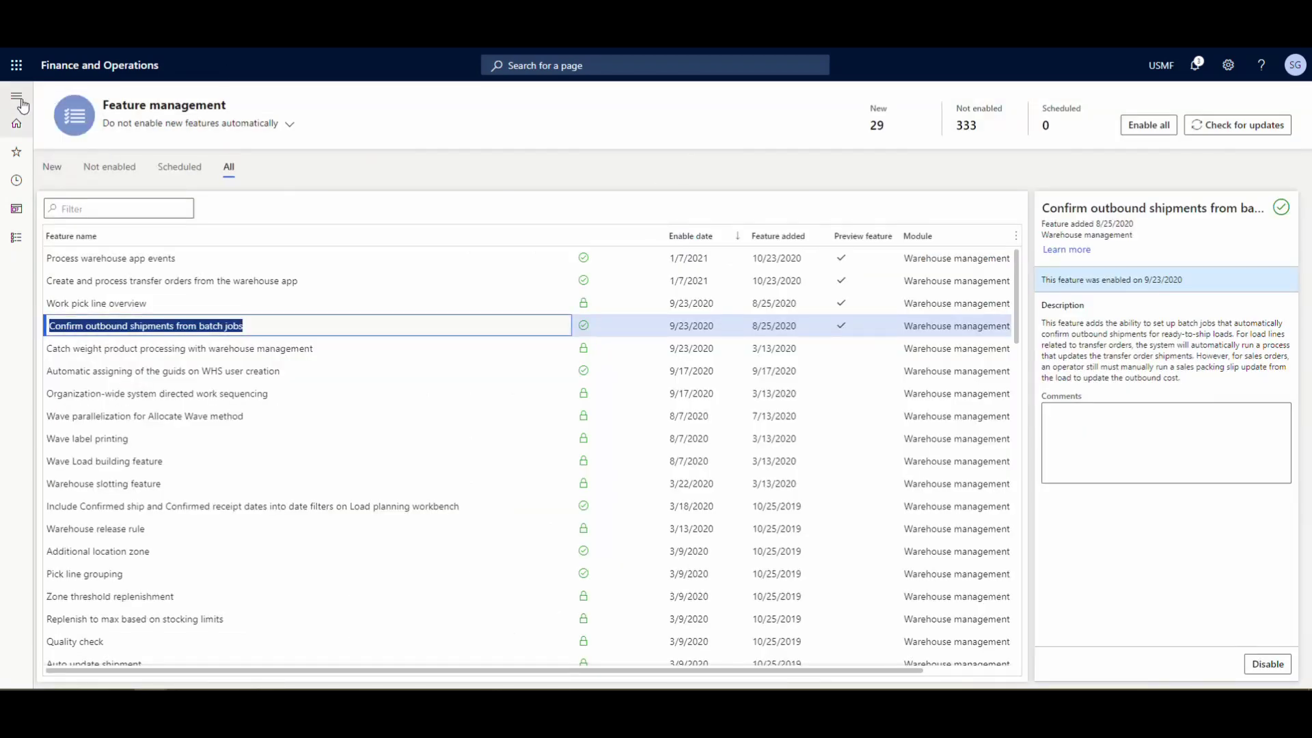
# Step: Open Process warehouse app events from Warehouse management and expand its Run in the background options
pyautogui.click(18, 109)
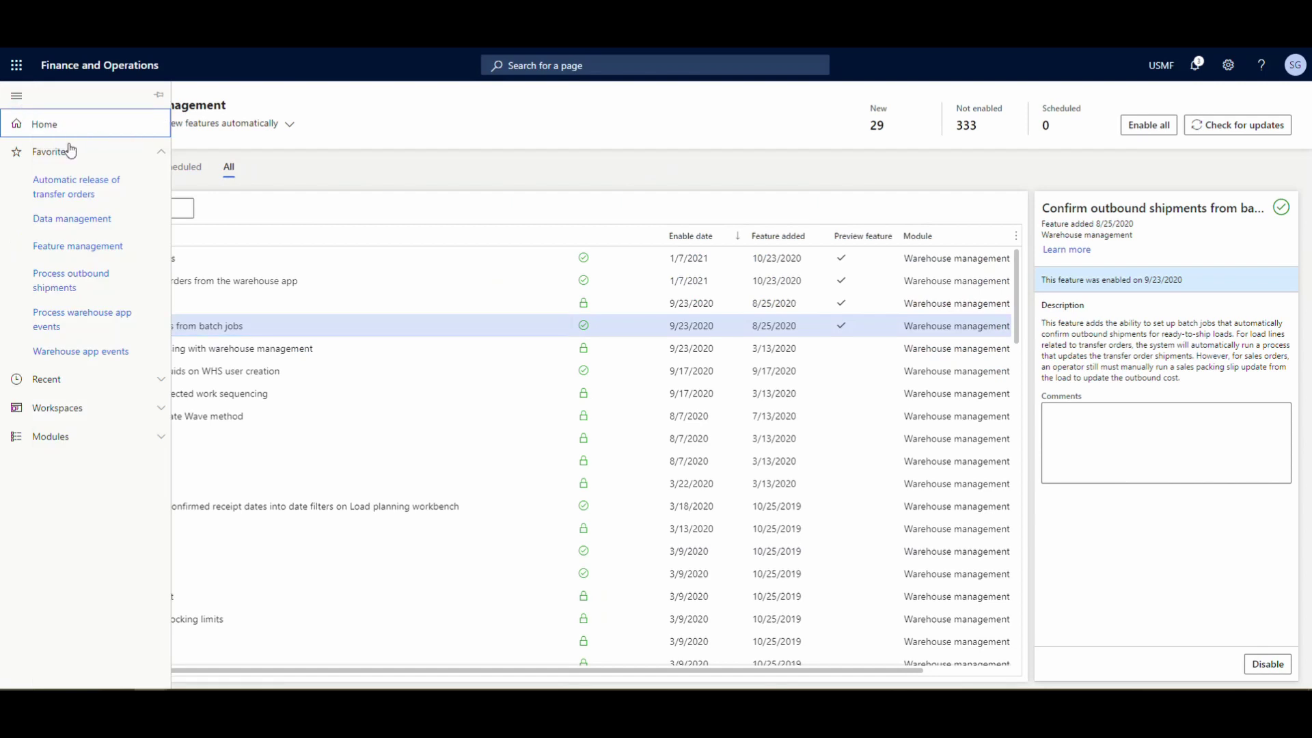
pyautogui.click(102, 433)
pyautogui.scroll(-5, 123, 438)
pyautogui.scroll(-3, 130, 427)
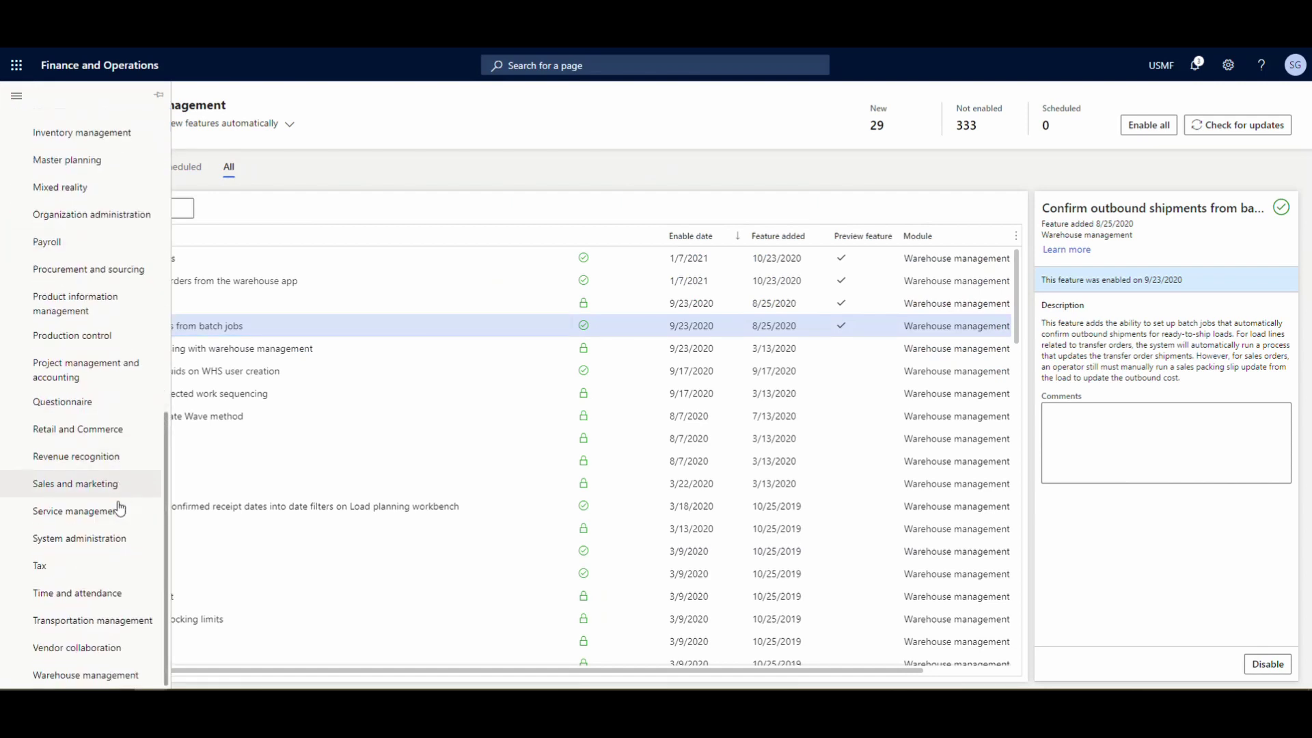
pyautogui.click(99, 675)
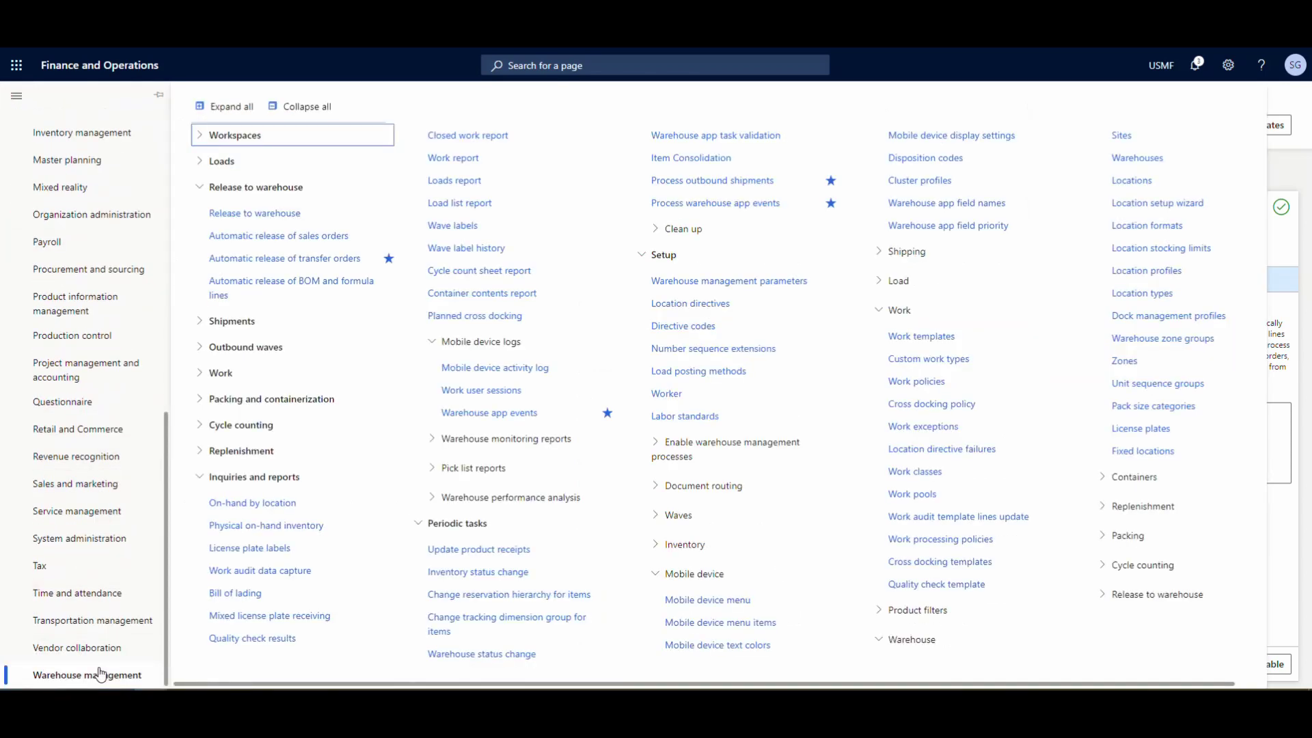
pyautogui.click(731, 205)
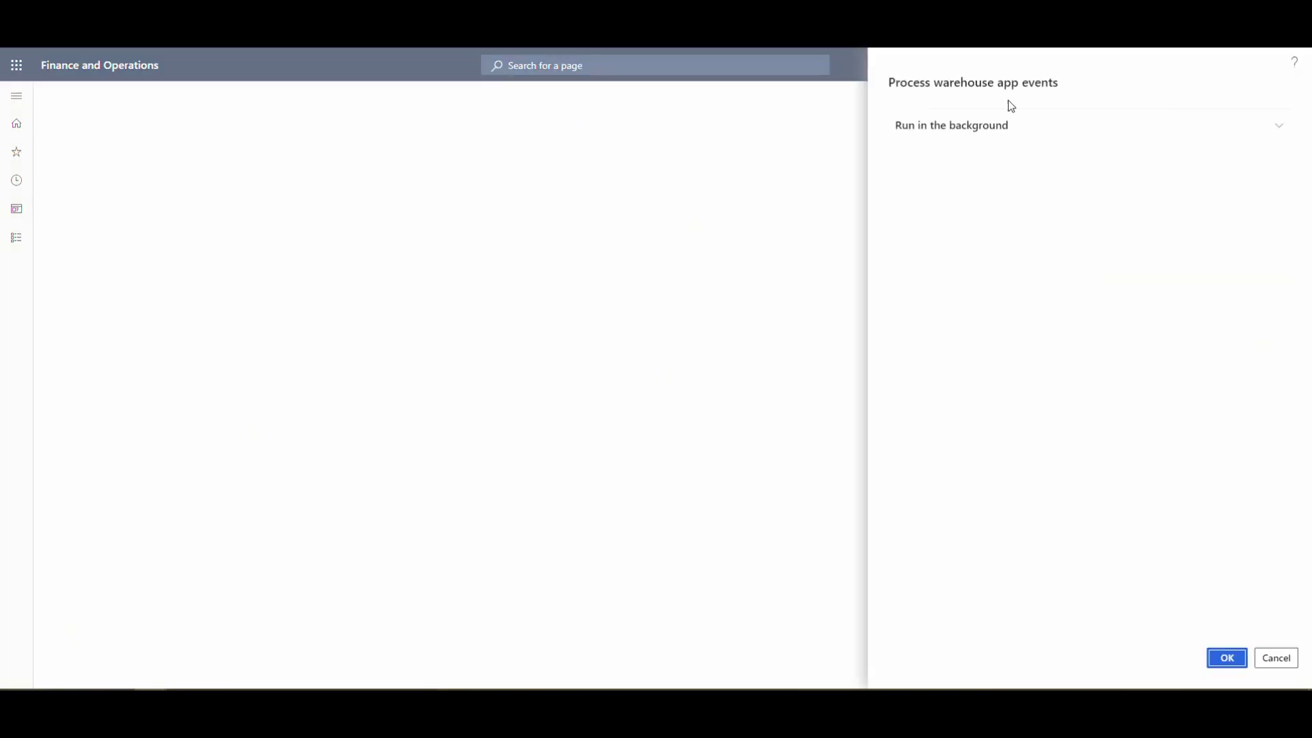
pyautogui.click(1014, 127)
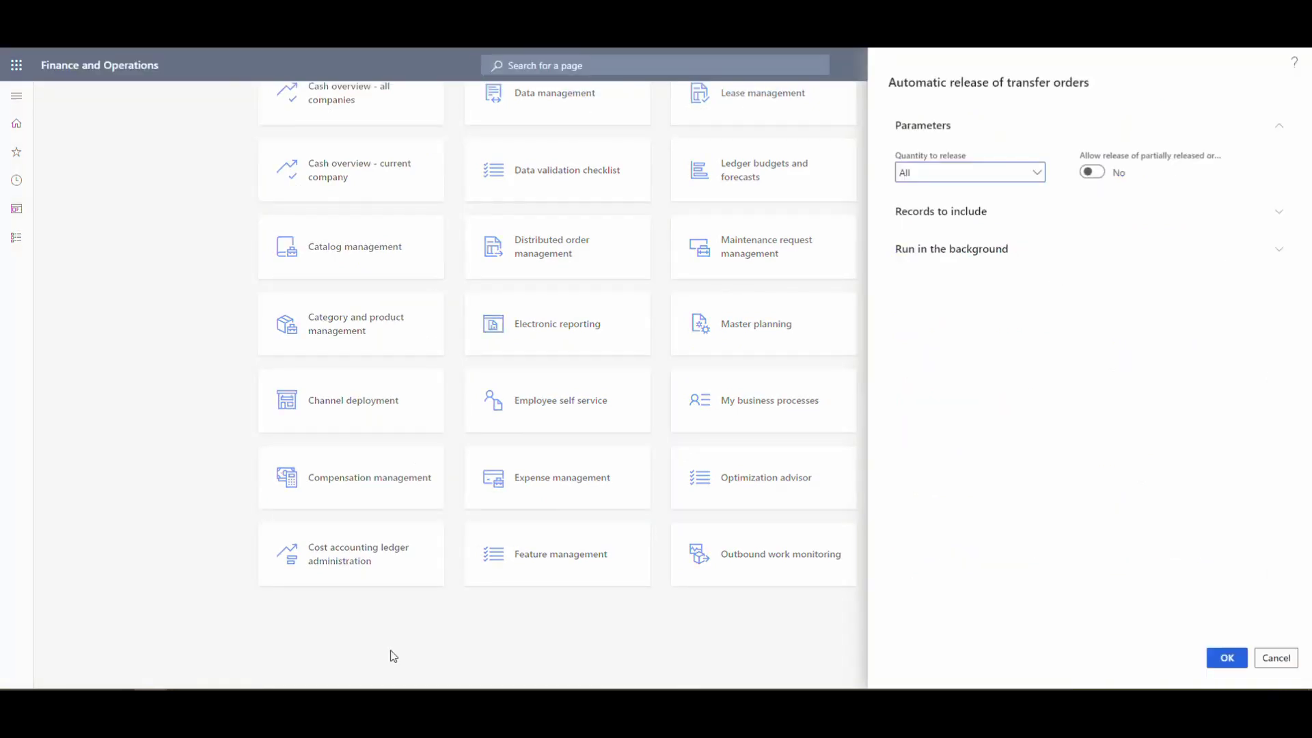
# Step: Review the release query's From warehouse 51 filter with widened columns, then cancel both dialogs
pyautogui.click(989, 220)
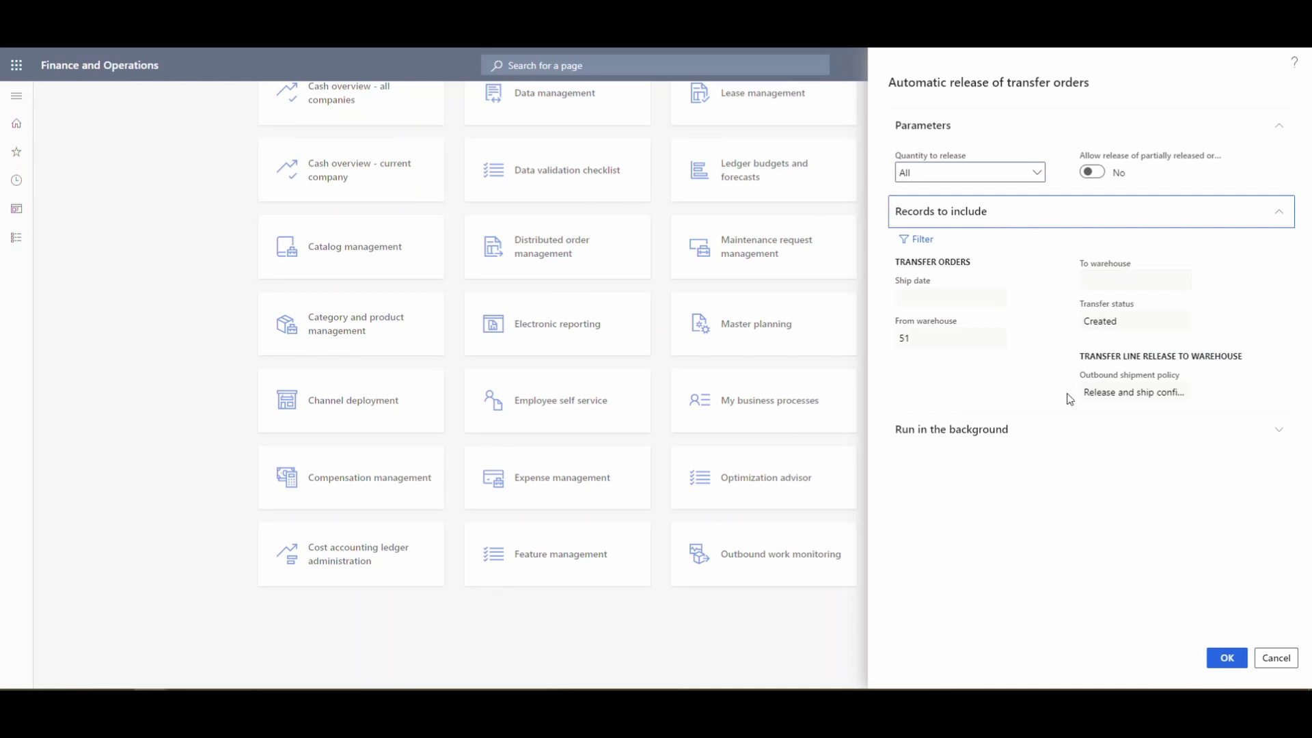
pyautogui.click(912, 341)
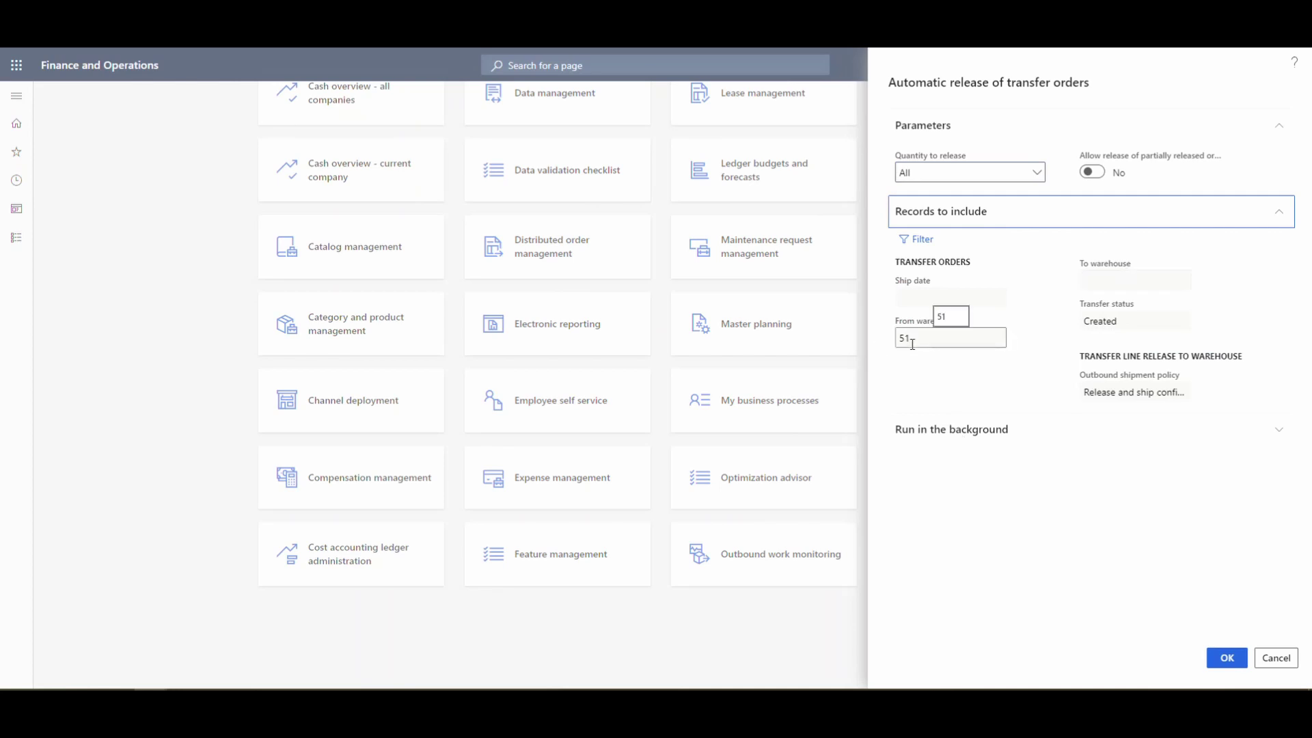
pyautogui.click(917, 239)
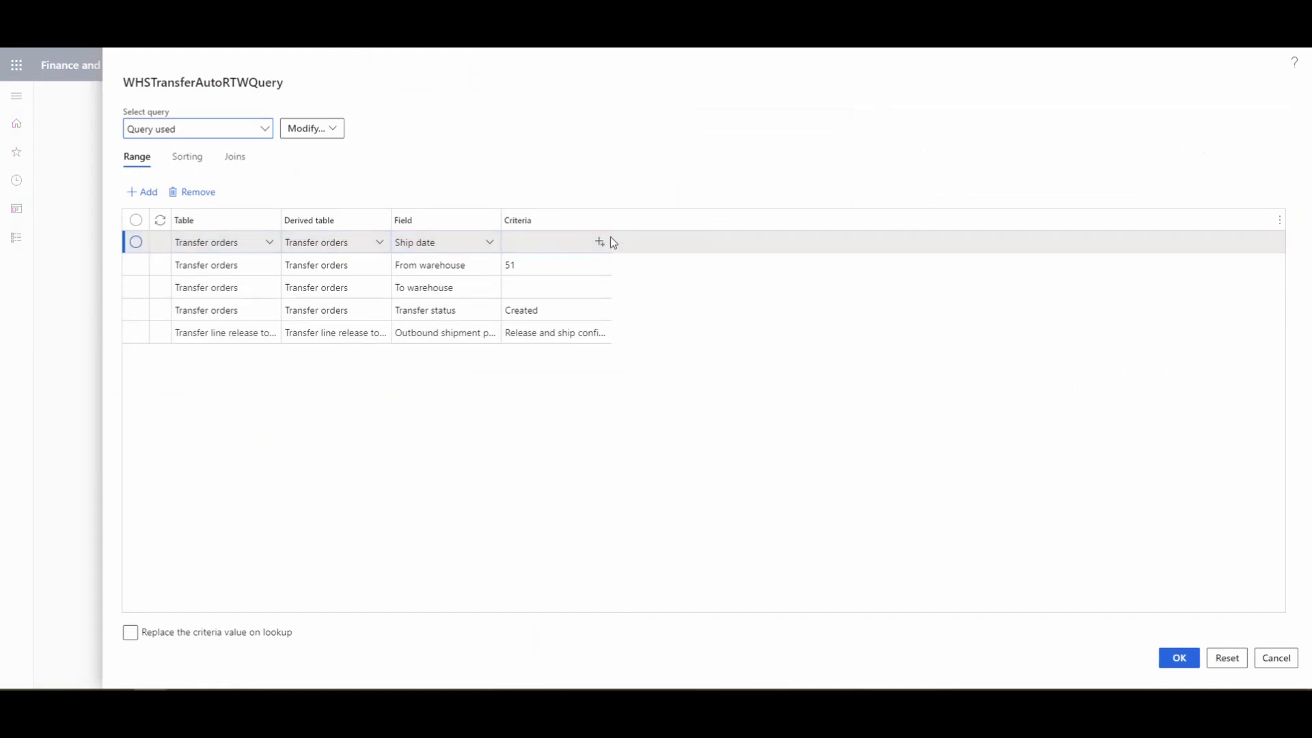
pyautogui.moveTo(609, 222); pyautogui.dragTo(677, 241)
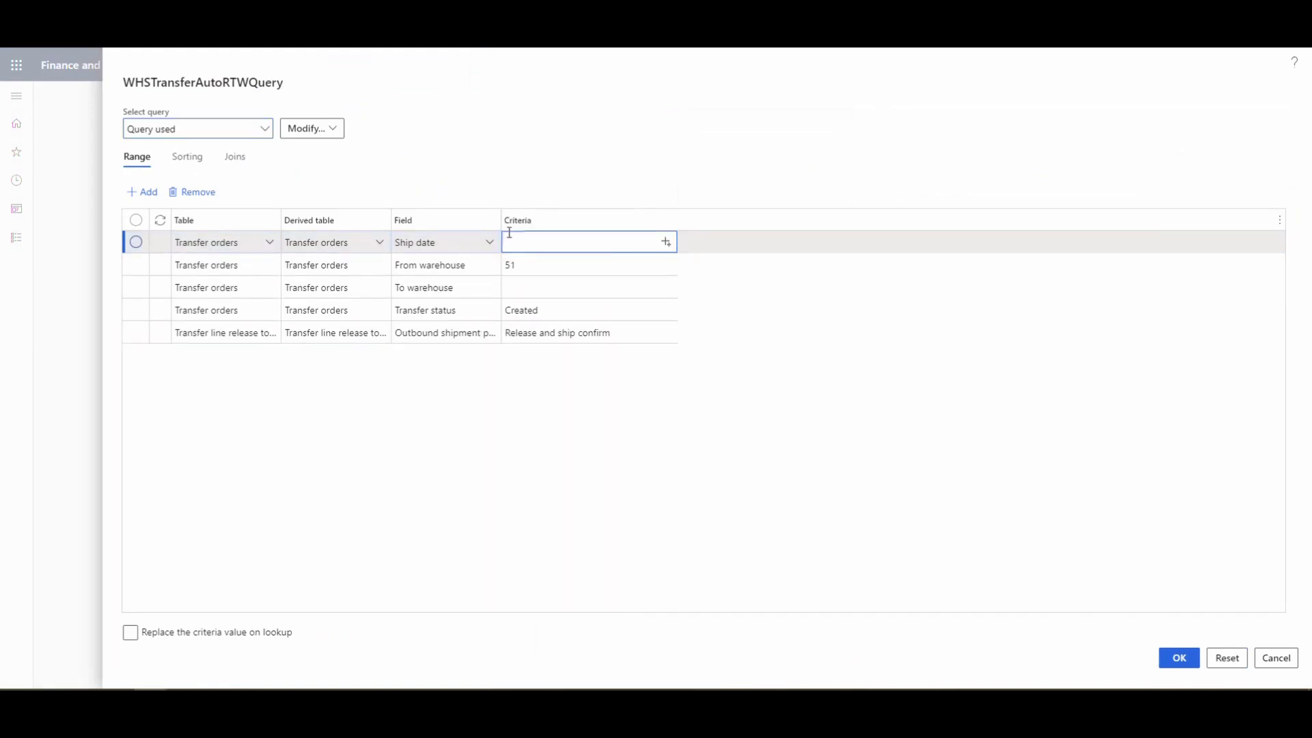
pyautogui.moveTo(501, 216); pyautogui.dragTo(580, 216)
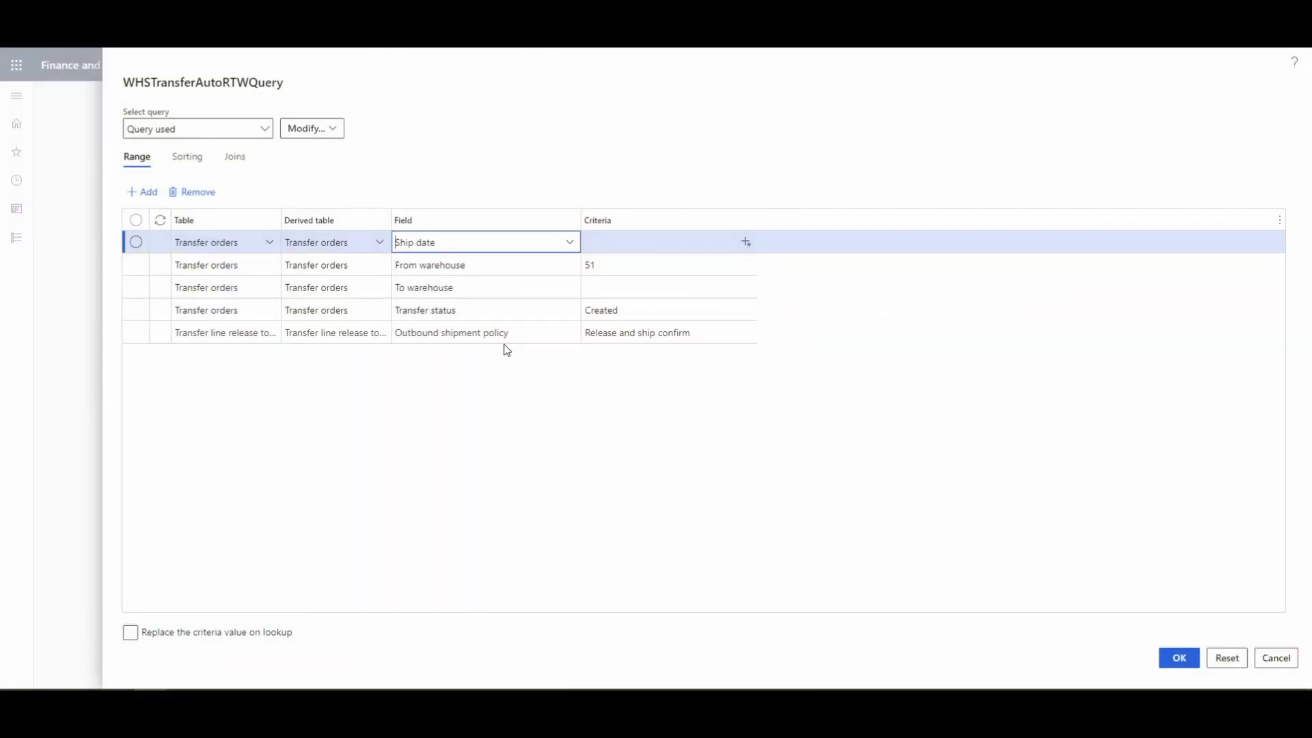
pyautogui.click(1268, 657)
pyautogui.click(1275, 657)
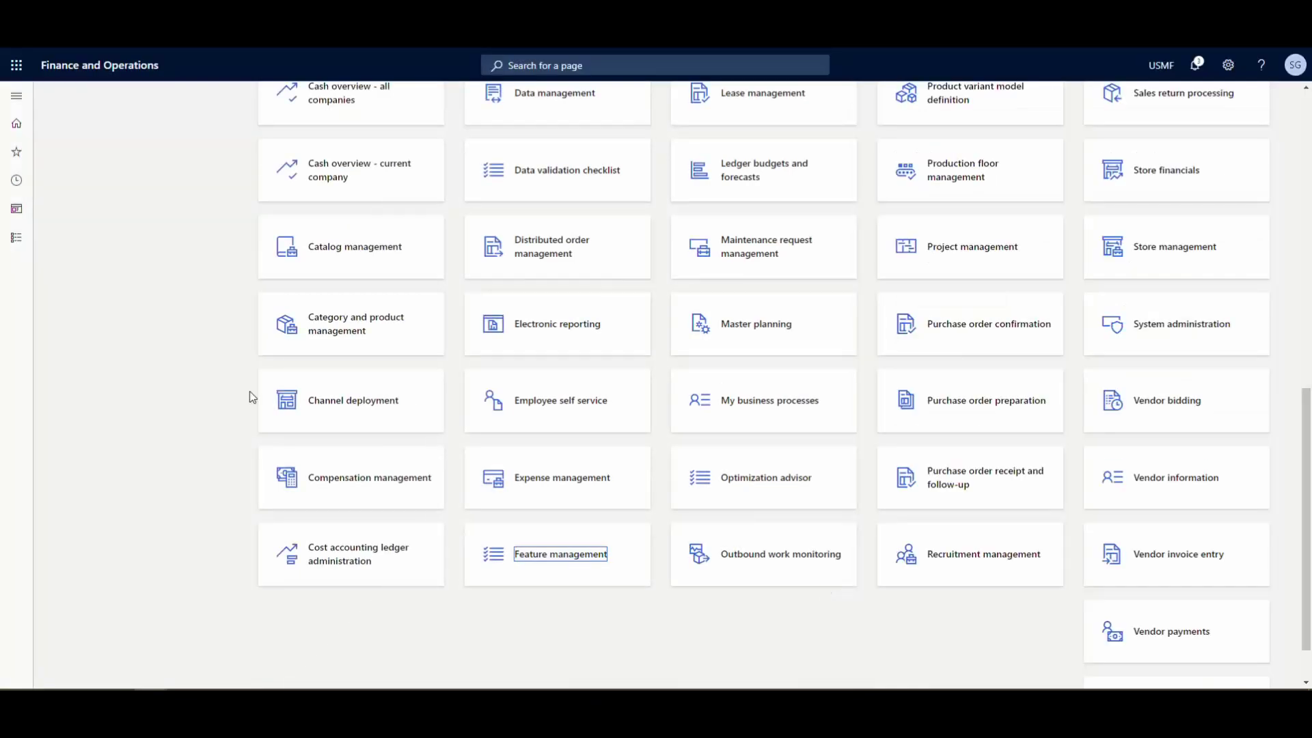
# Step: Review the Process outbound shipments records-to-include query, then close it without running
pyautogui.click(11, 101)
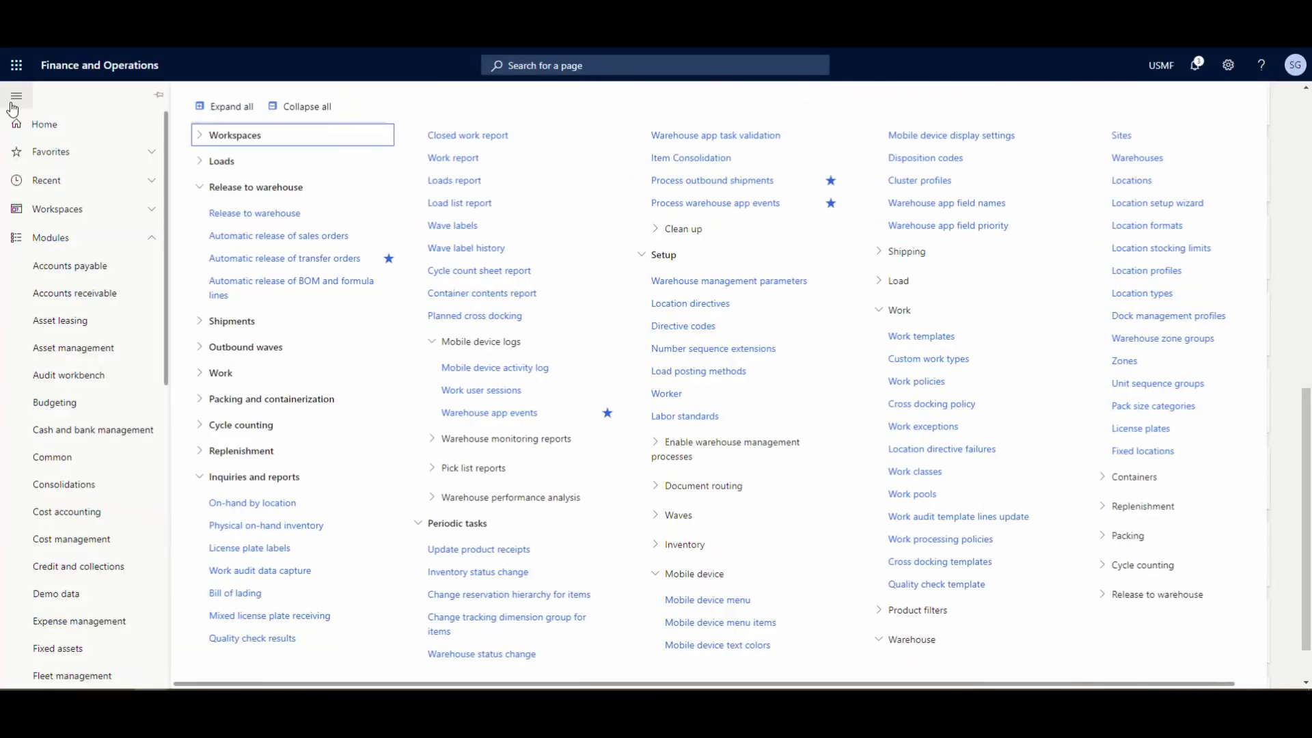
pyautogui.click(707, 181)
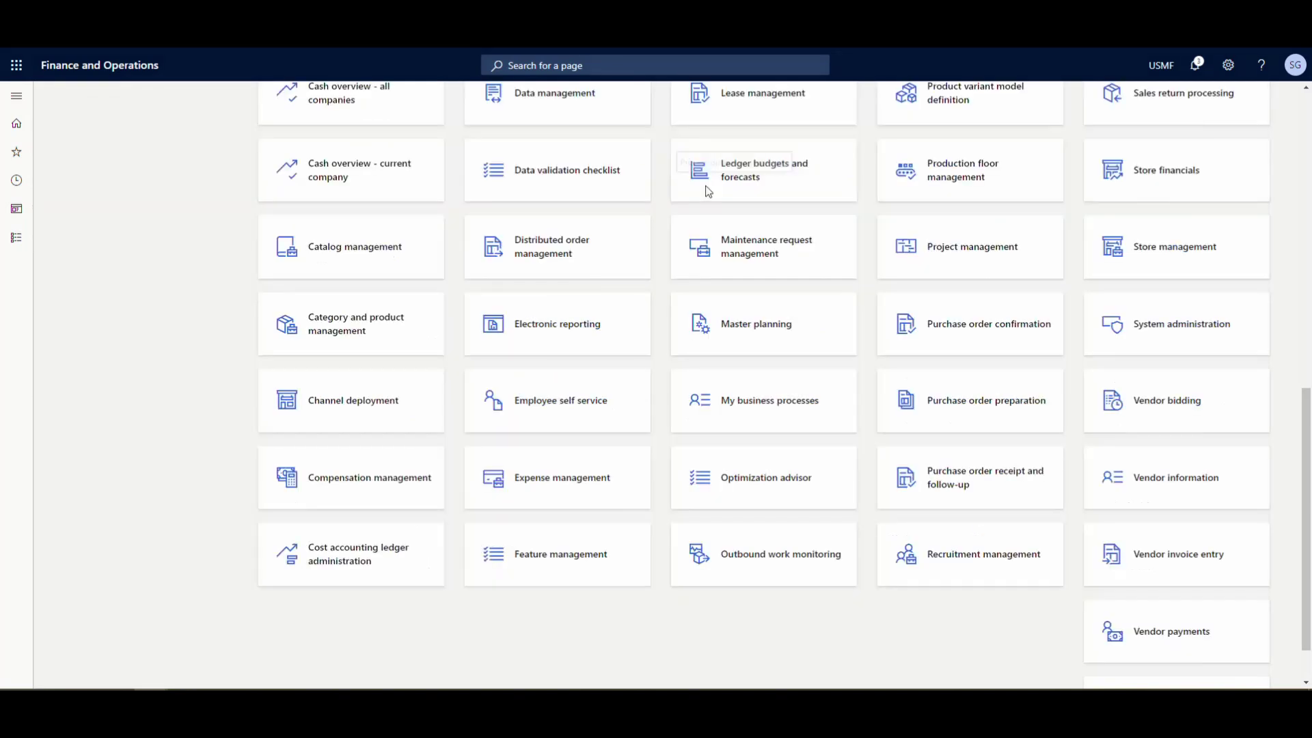
pyautogui.click(963, 131)
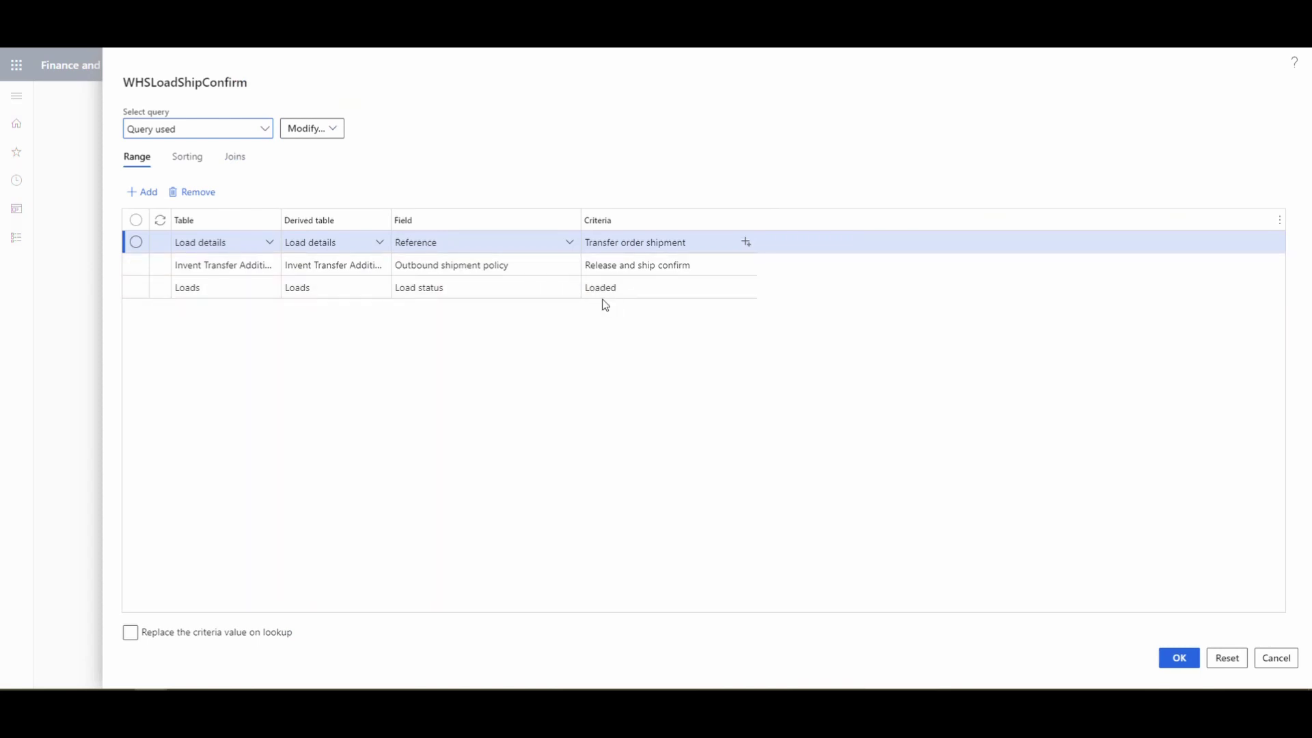
pyautogui.click(1275, 659)
pyautogui.click(1276, 657)
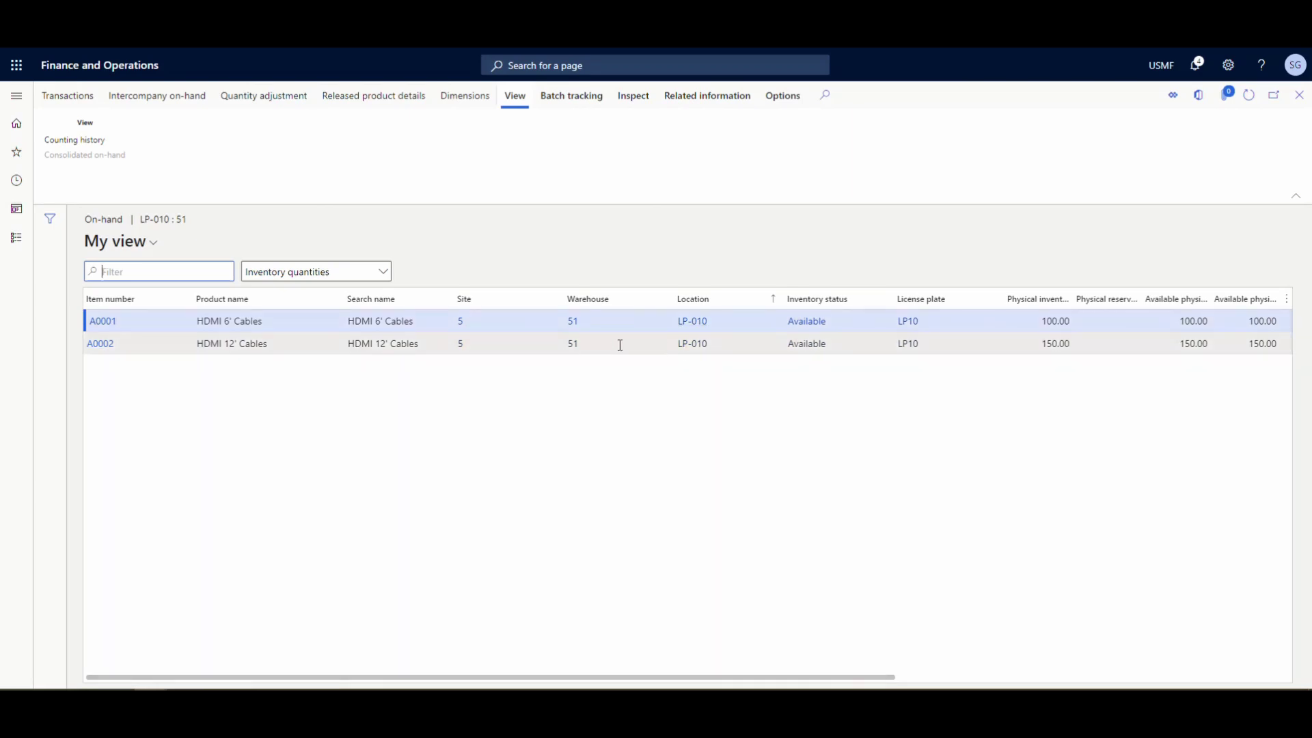
# Step: In the Warehousing app, start a Create TO transfer order to destination warehouse 61
pyautogui.moveTo(763, 684); pyautogui.dragTo(1084, 682)
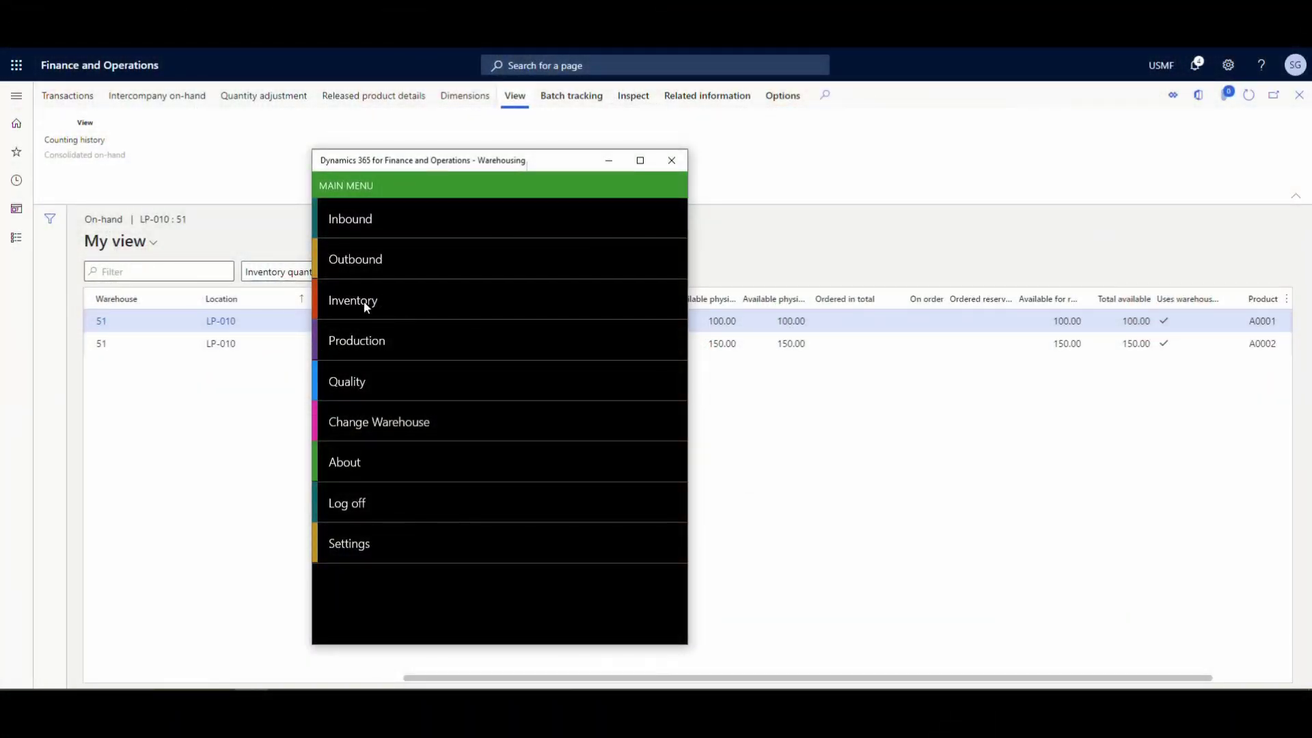
pyautogui.click(366, 306)
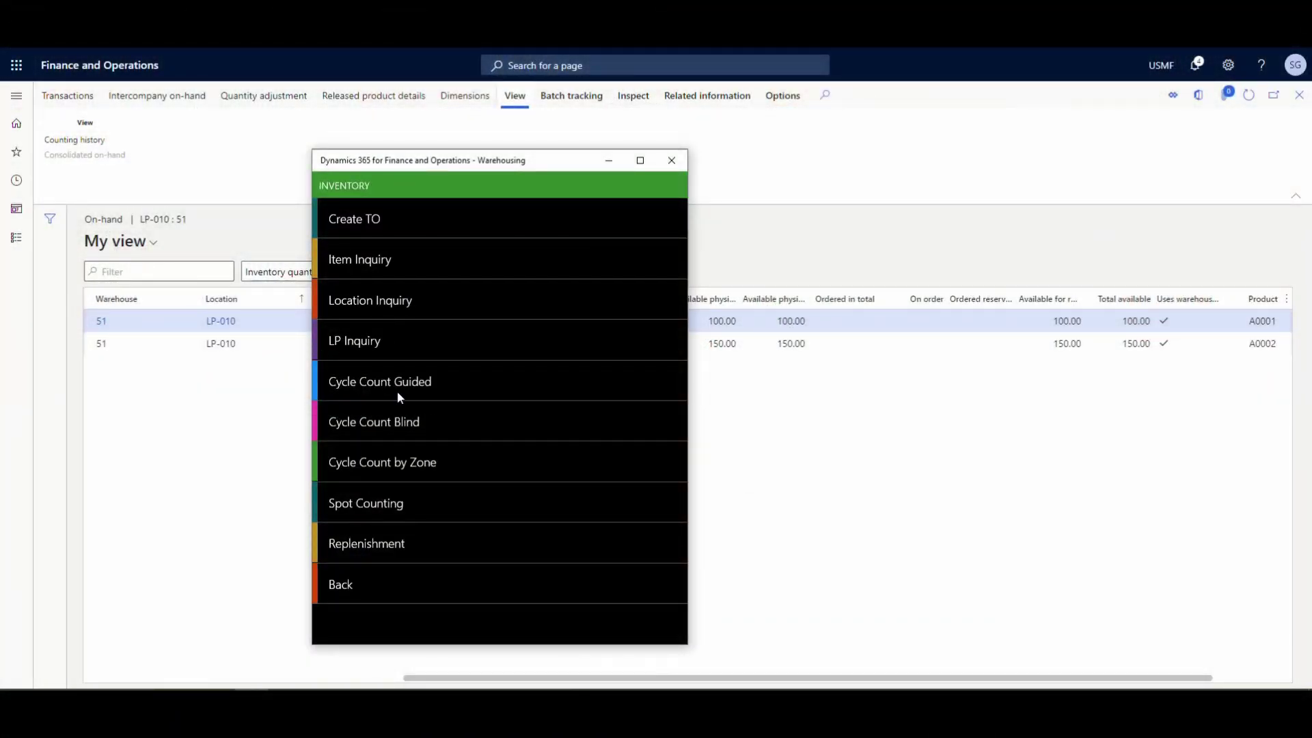
pyautogui.click(355, 220)
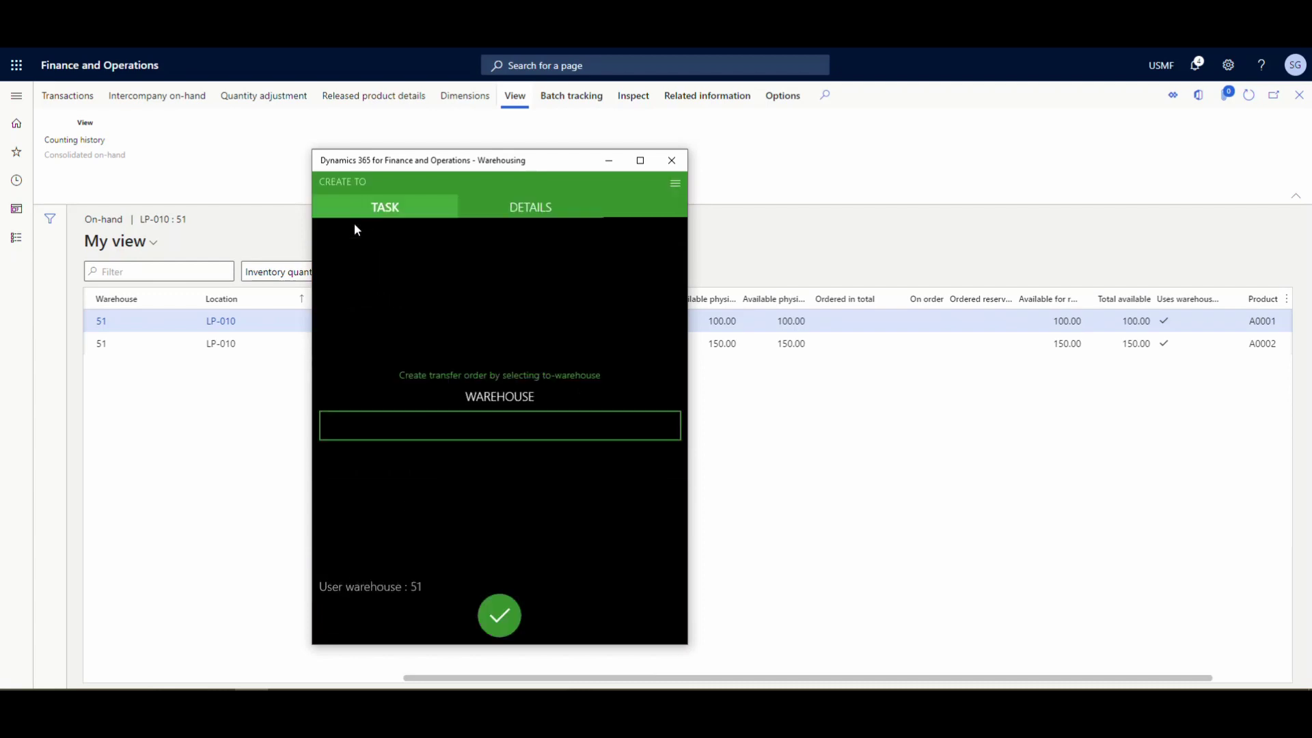
pyautogui.click(499, 425)
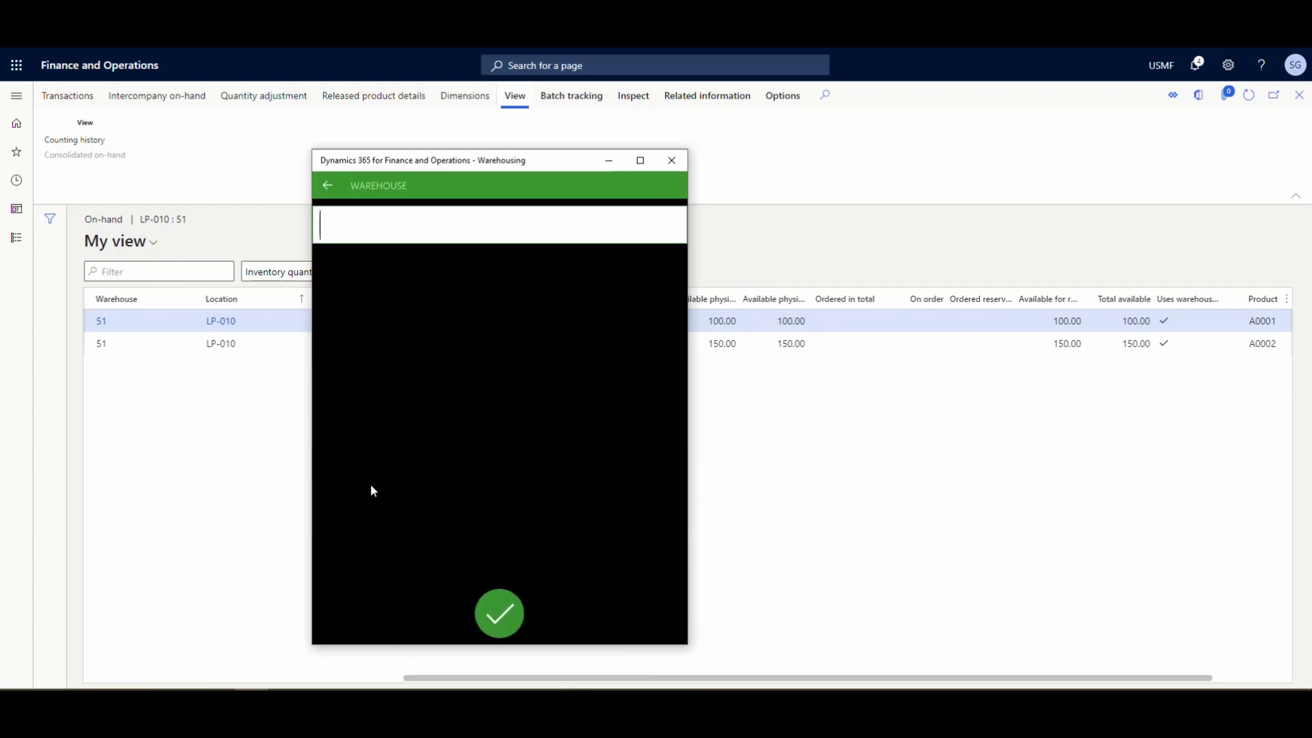
pyautogui.write('61')
pyautogui.click(499, 615)
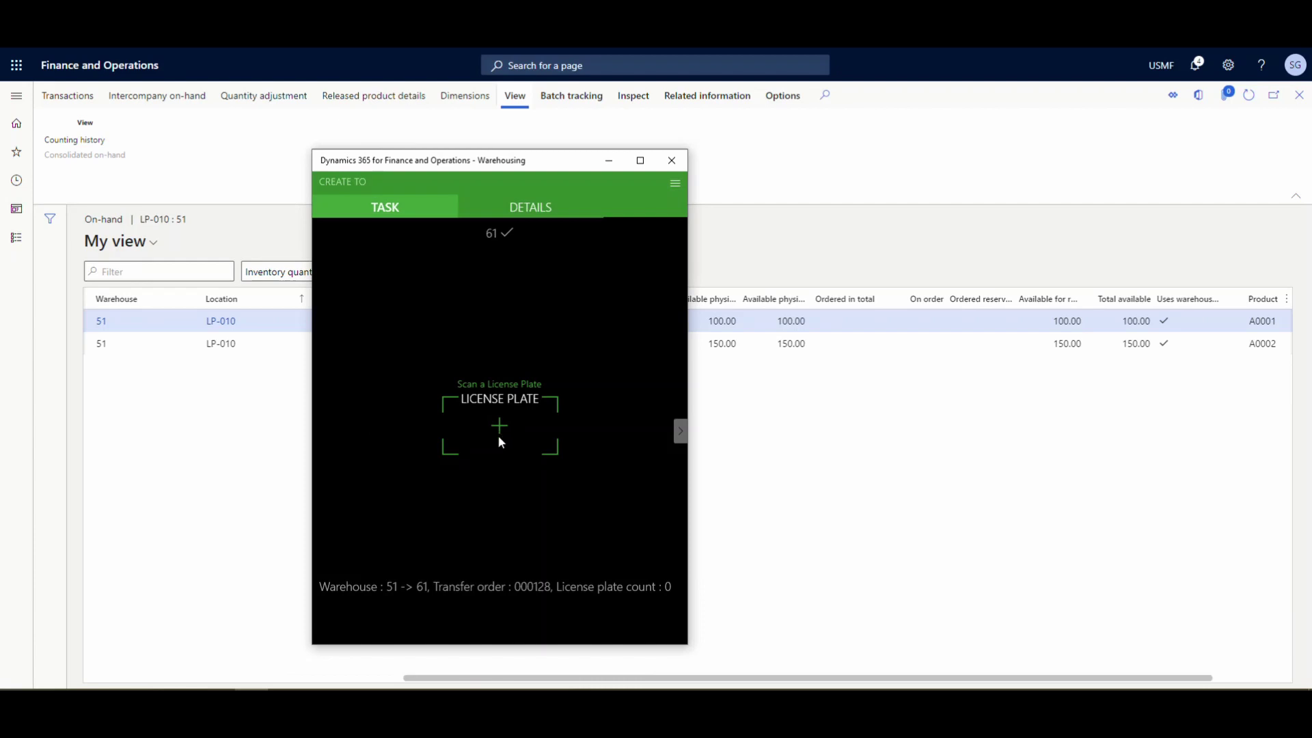
# Step: Add license plate LP10 to transfer order 000128 and complete the order
pyautogui.click(503, 430)
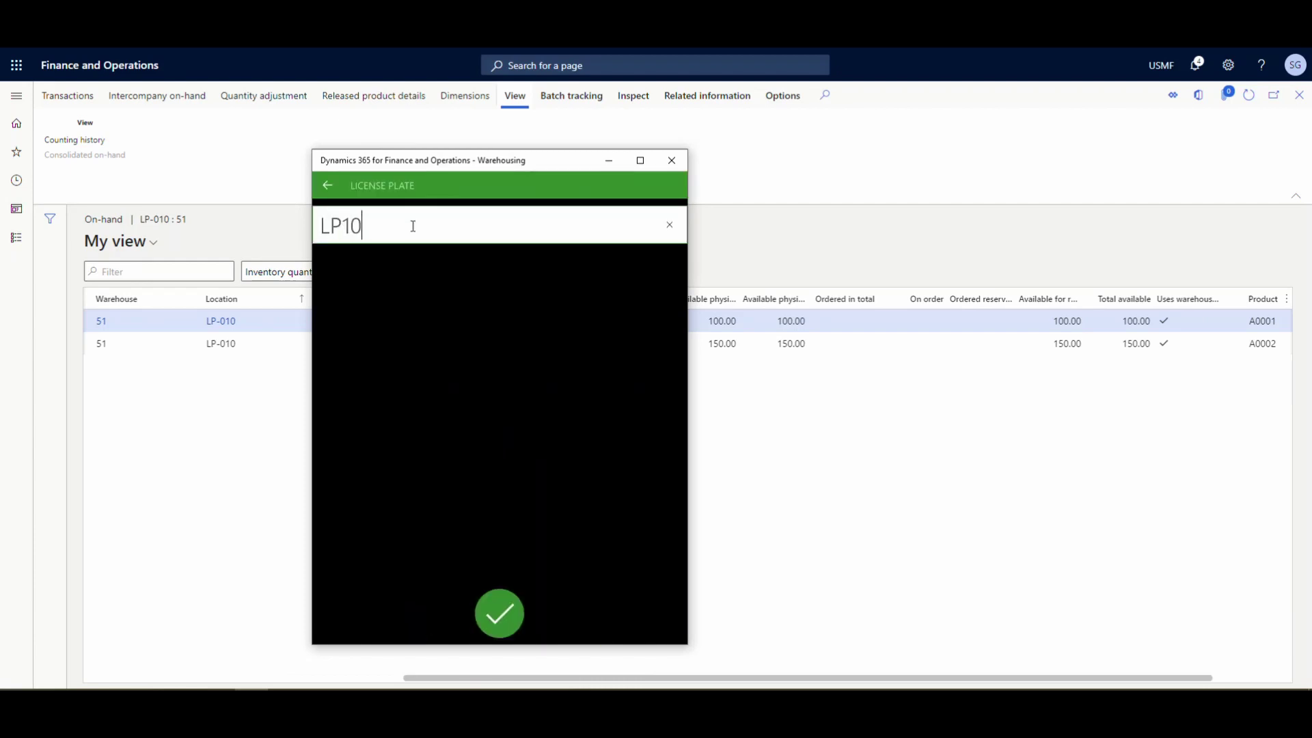
pyautogui.click(500, 606)
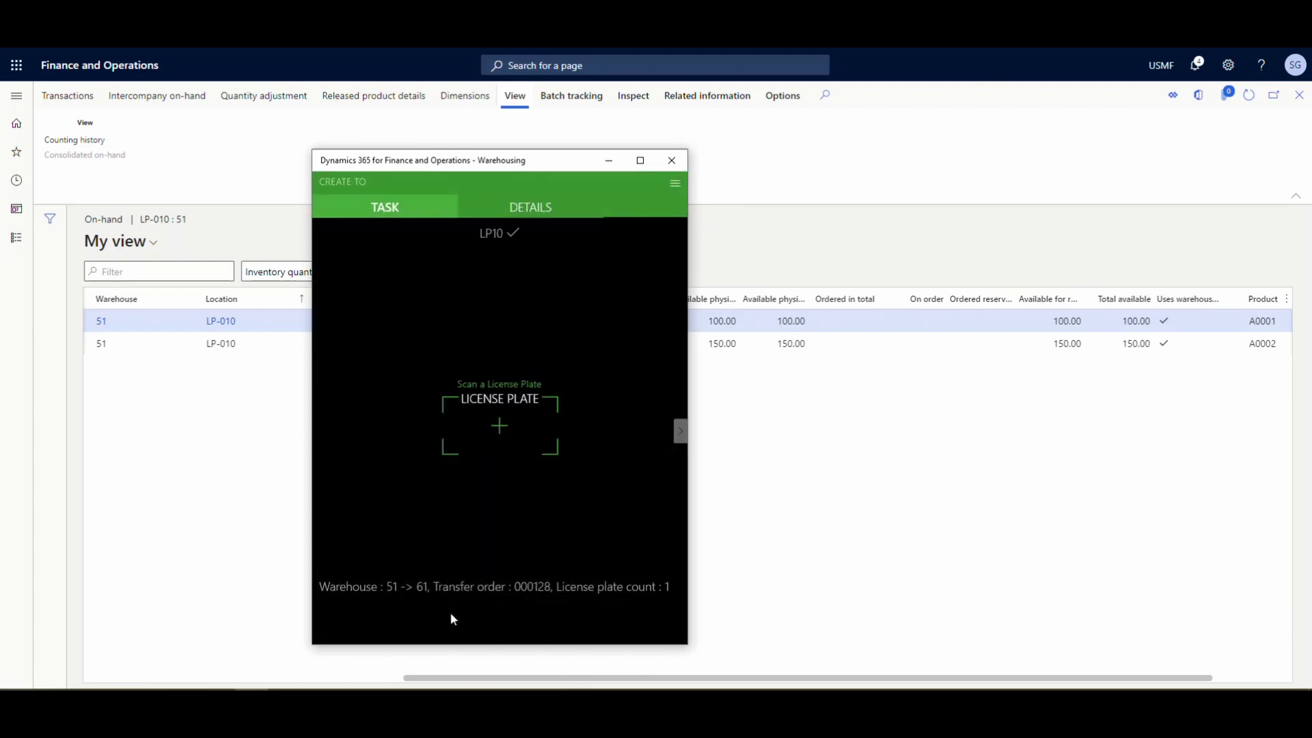
pyautogui.click(675, 184)
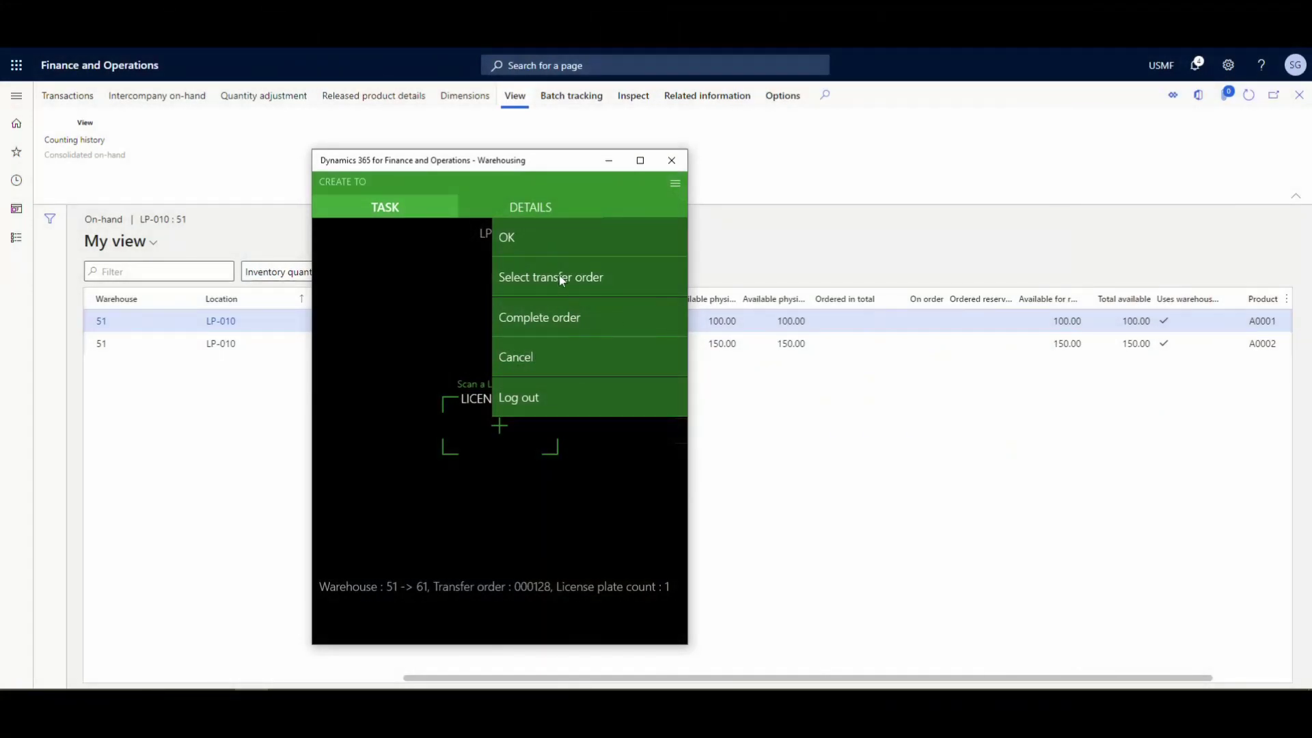
pyautogui.click(558, 325)
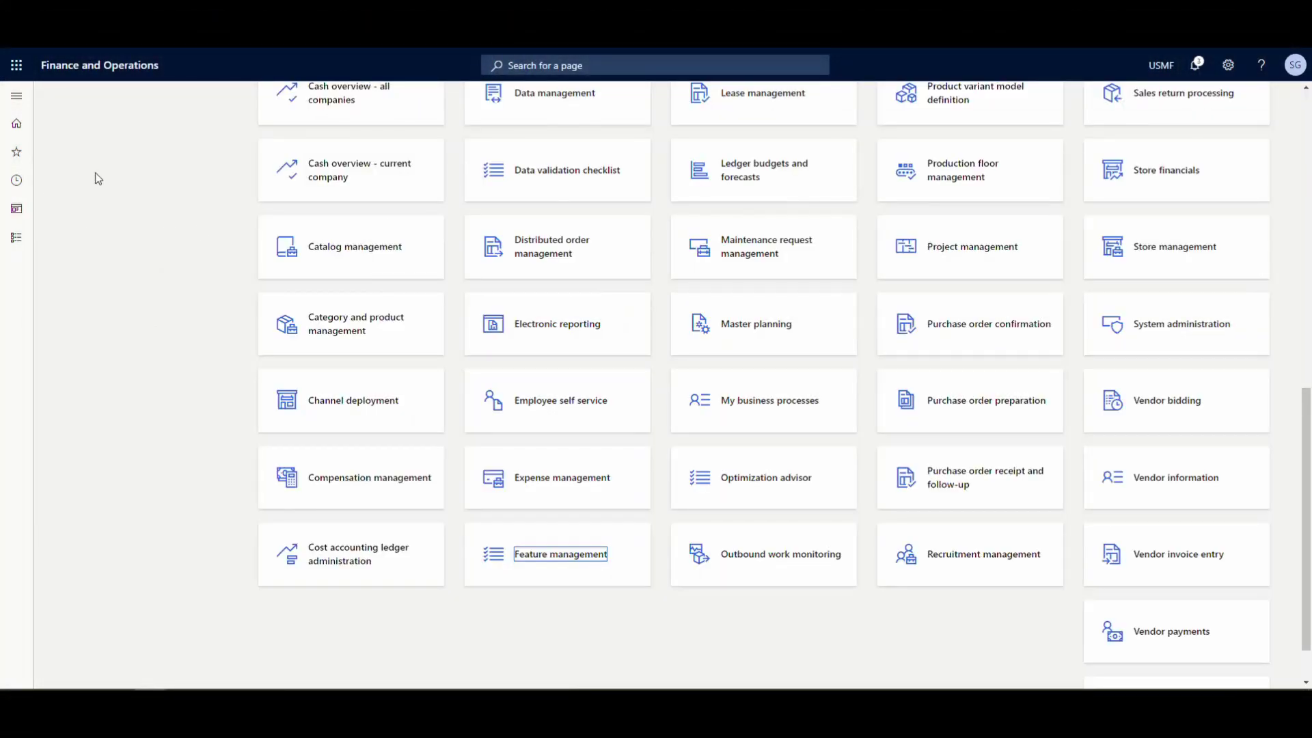
# Step: Inspect the queued Create and Complete transfer order events for 000128, then open Warehouse management links
pyautogui.scroll(10, 98, 179)
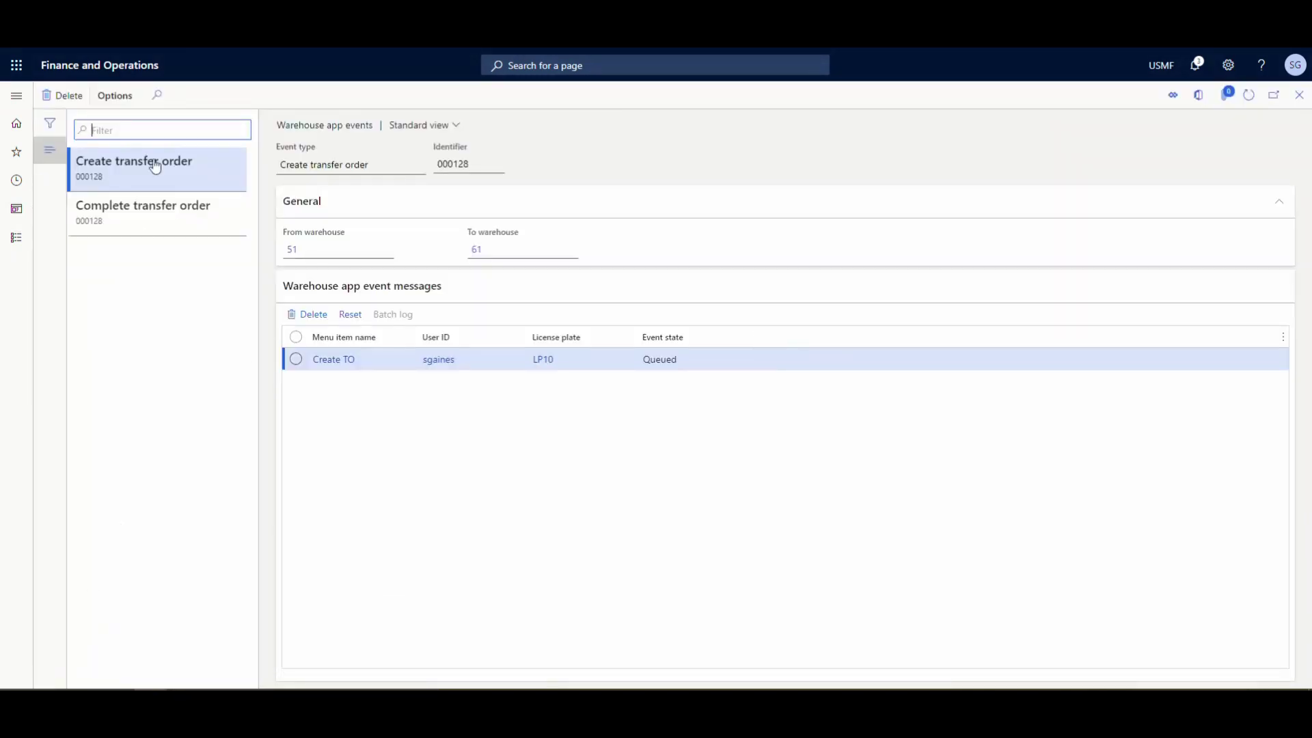
pyautogui.click(147, 207)
pyautogui.click(159, 172)
pyautogui.click(159, 208)
pyautogui.click(164, 188)
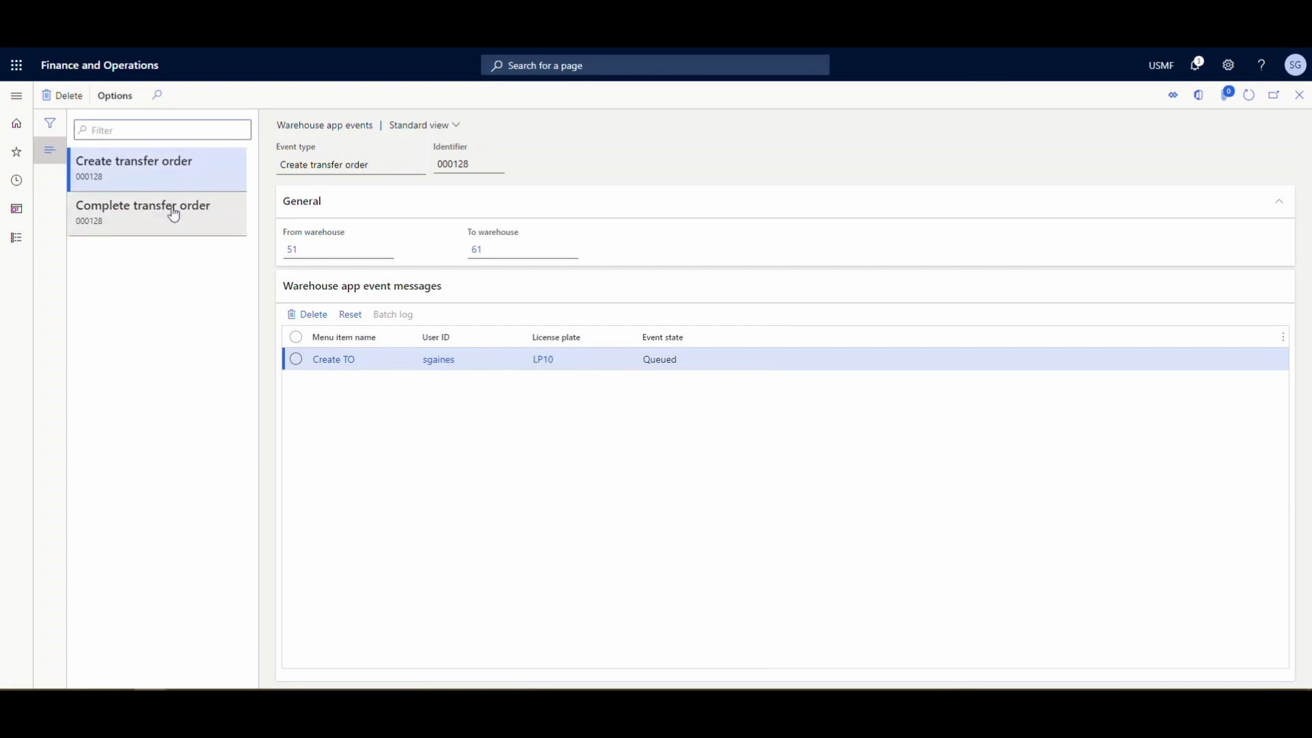
pyautogui.click(155, 217)
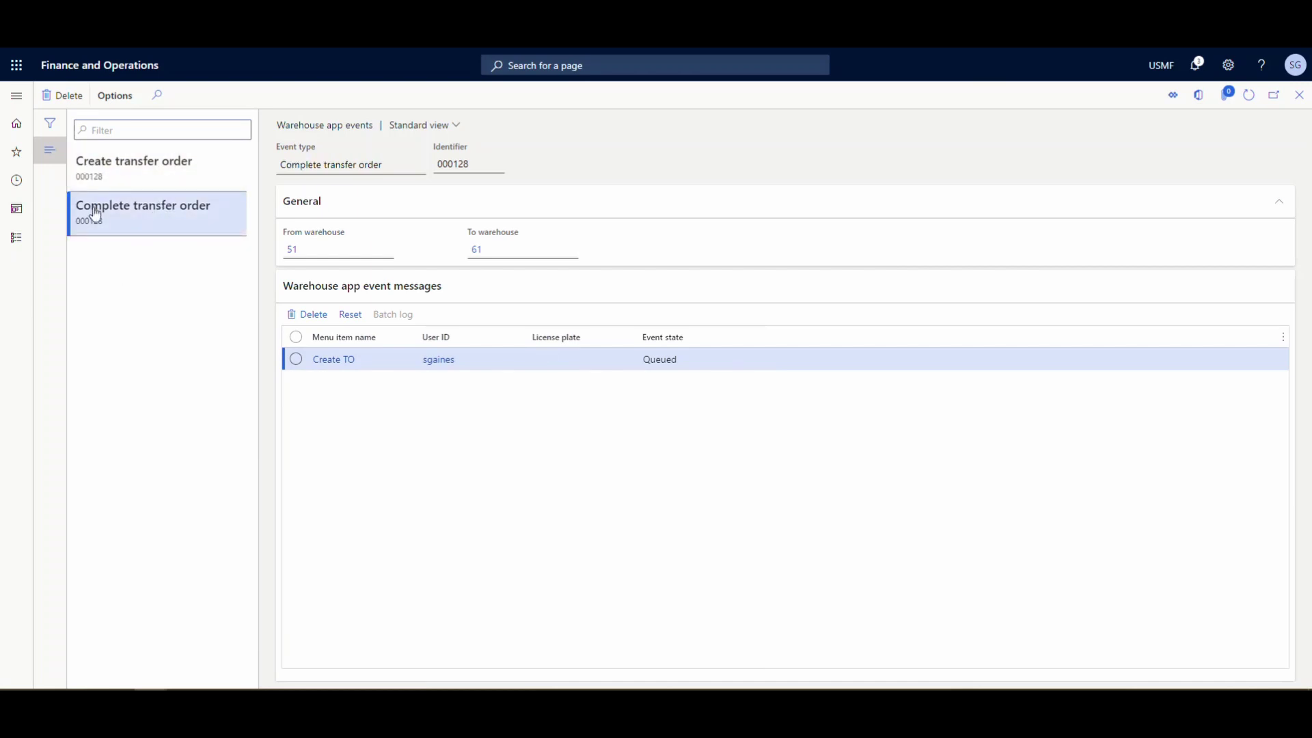
pyautogui.doubleClick(89, 176)
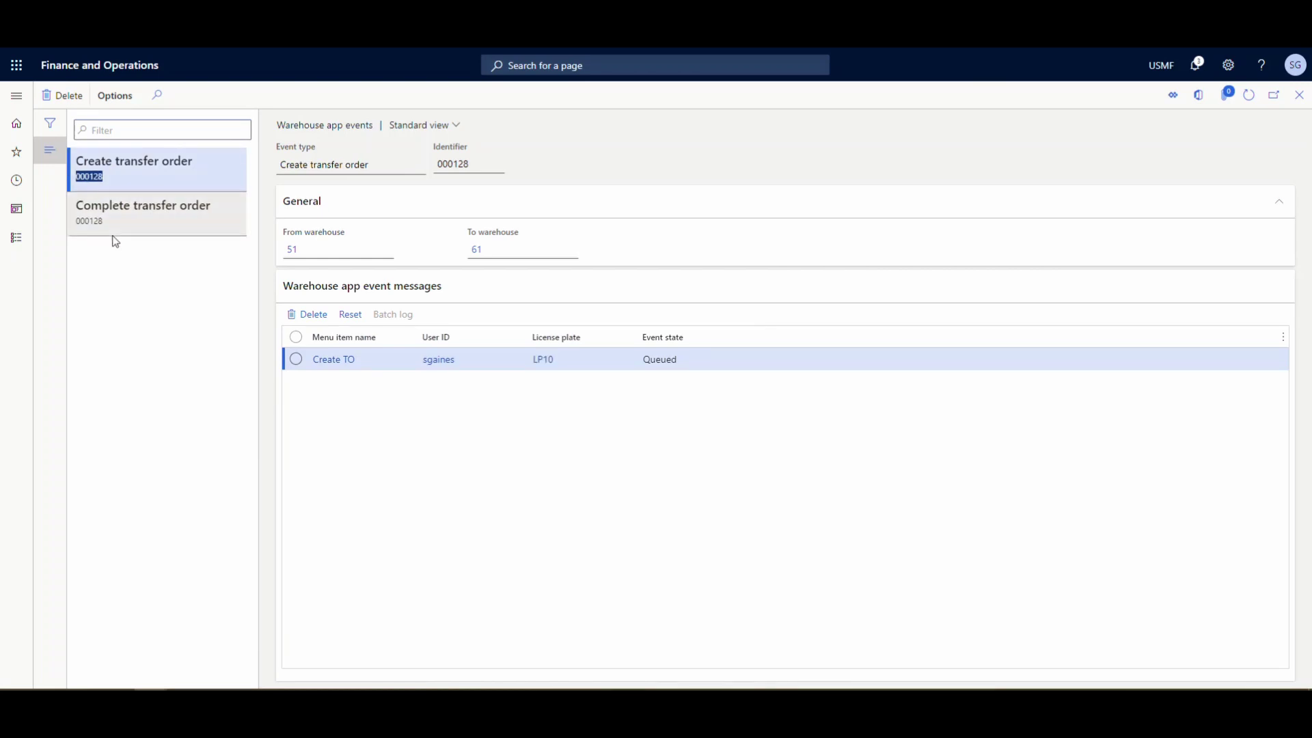
pyautogui.click(153, 209)
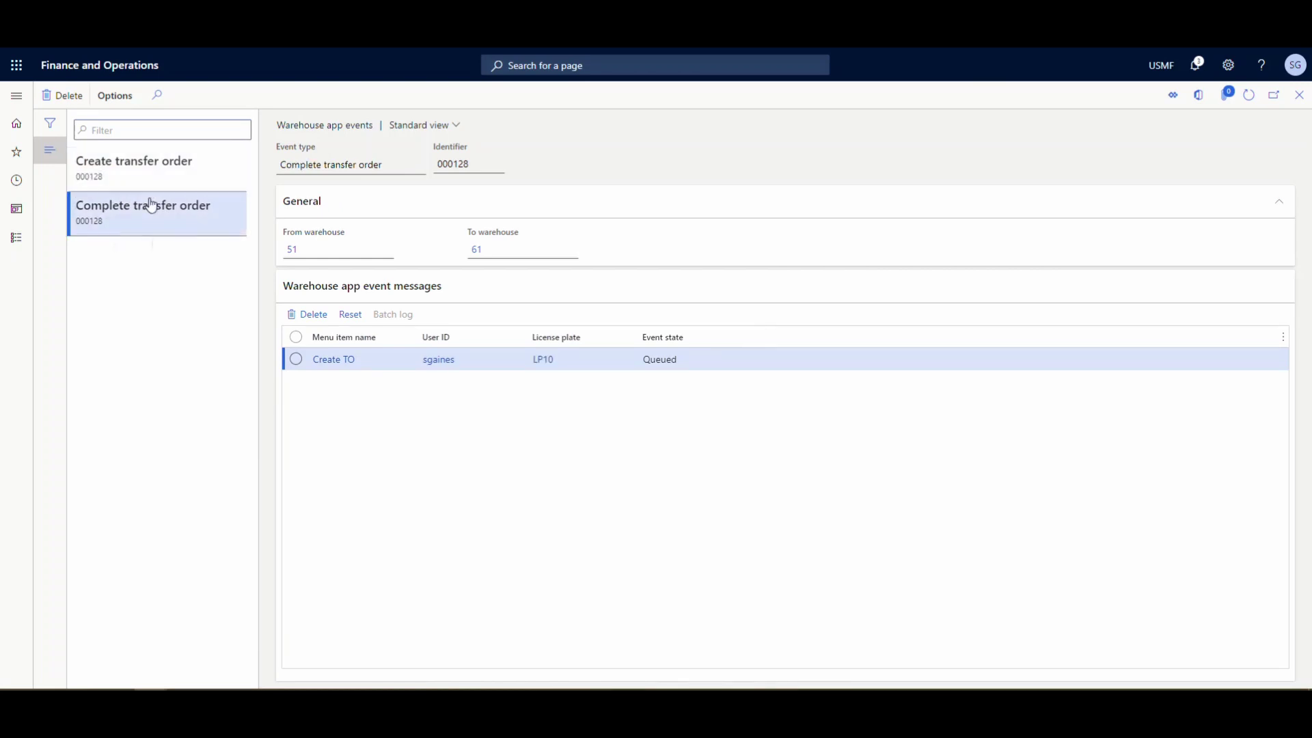
pyautogui.click(181, 187)
pyautogui.click(176, 217)
pyautogui.click(18, 96)
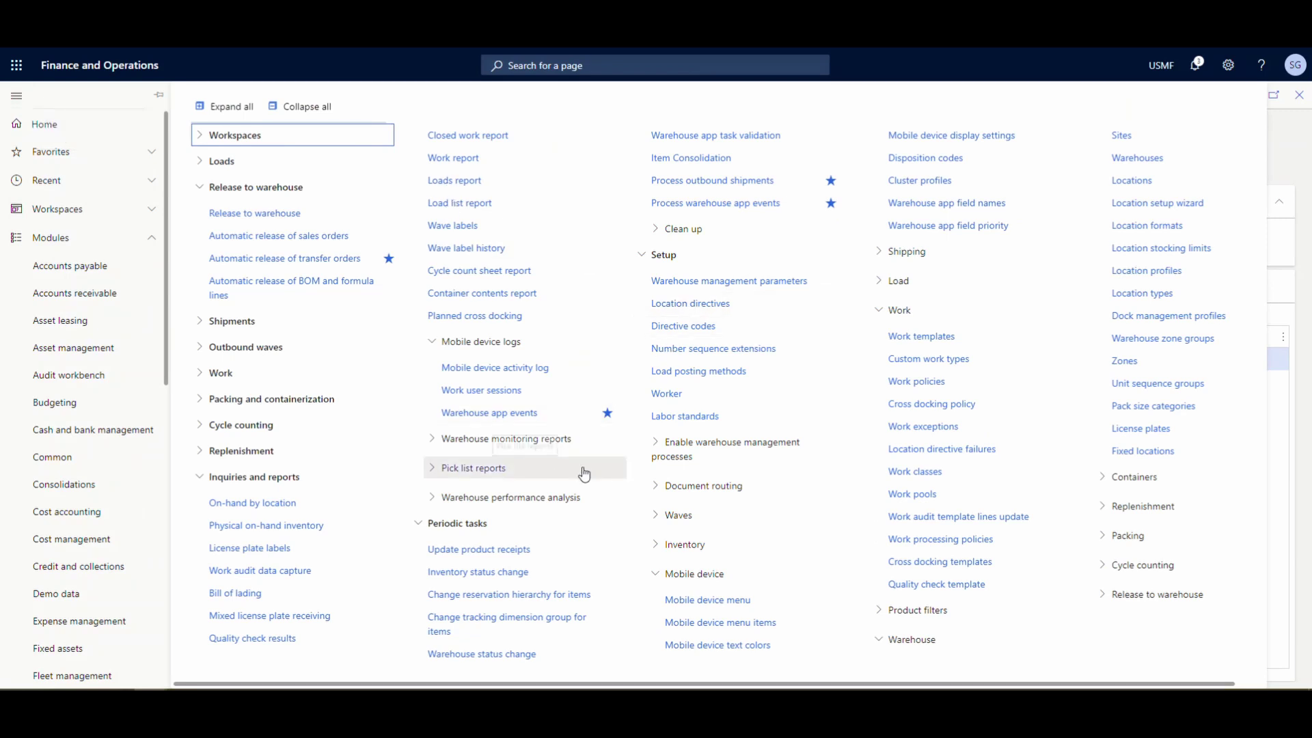
# Step: Run the Process warehouse app events job, then return to the Warehouse management page list
pyautogui.click(736, 207)
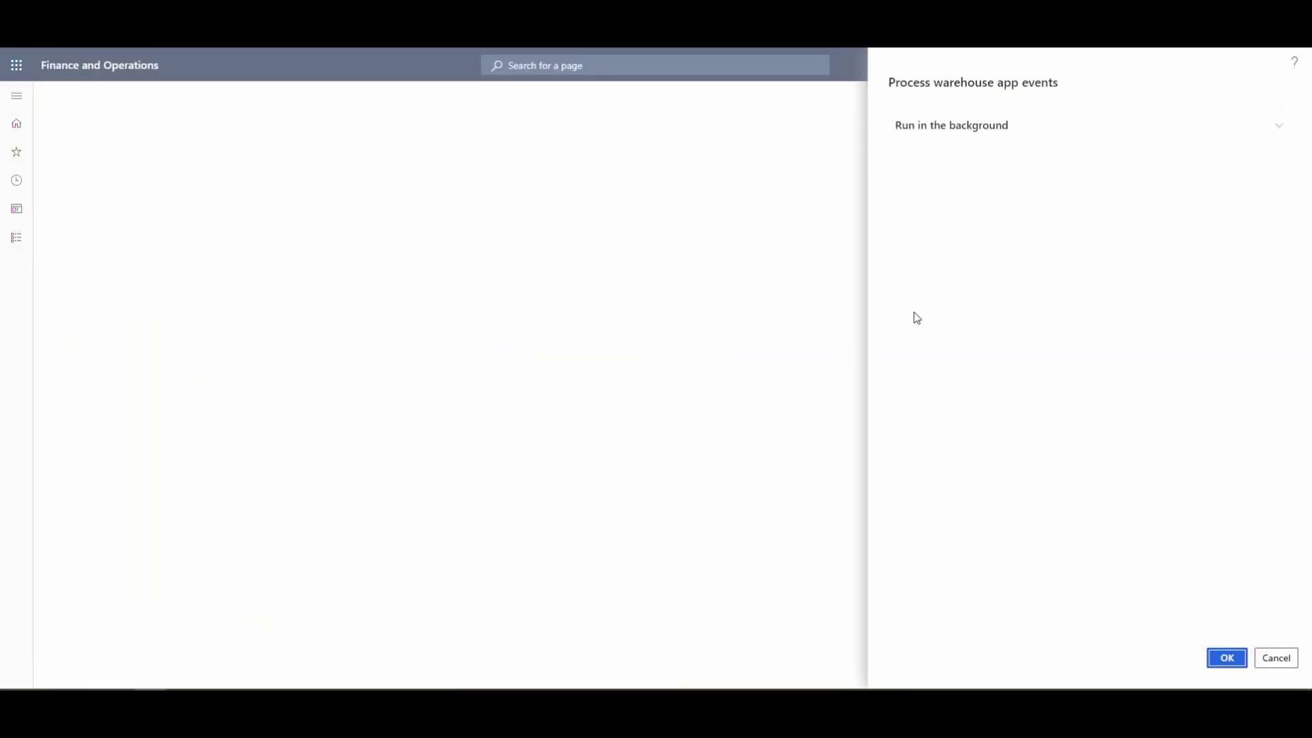
pyautogui.click(1226, 660)
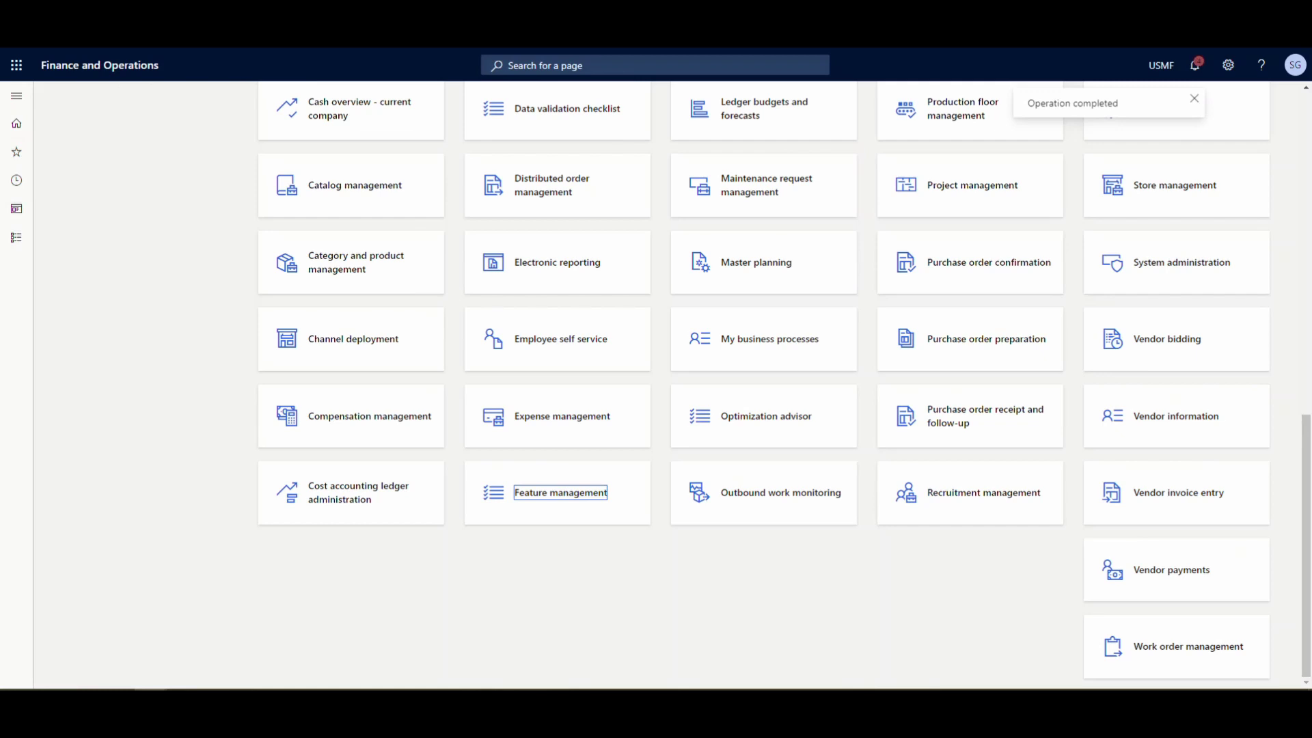
pyautogui.click(16, 96)
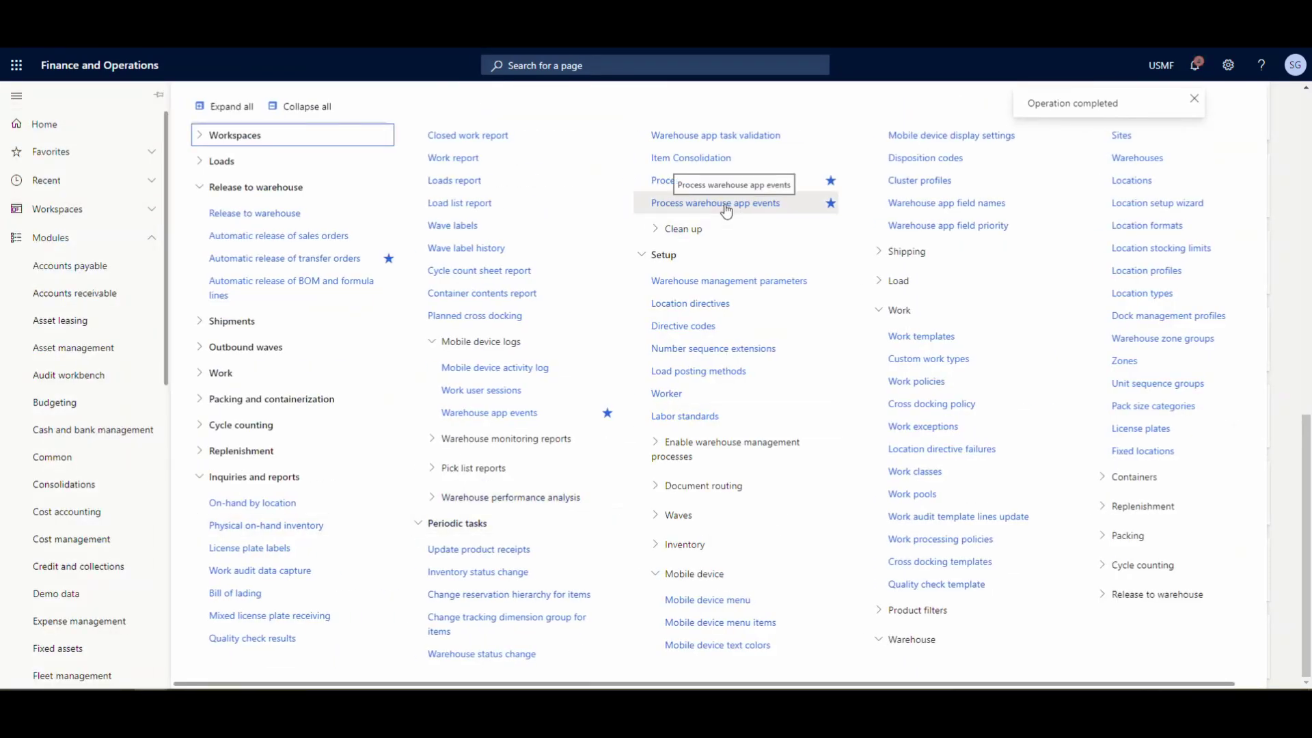
# Step: Review the queued Complete transfer order events in Warehouse app events
pyautogui.click(508, 414)
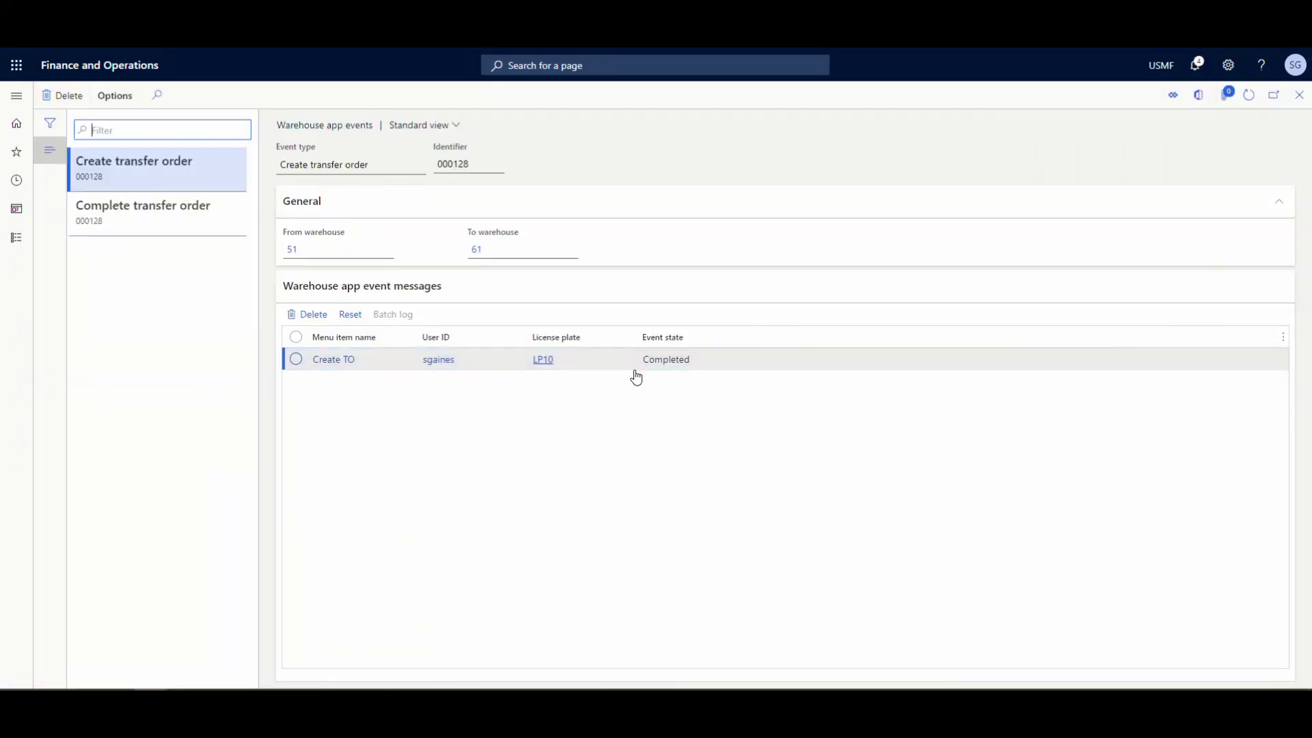
pyautogui.click(182, 228)
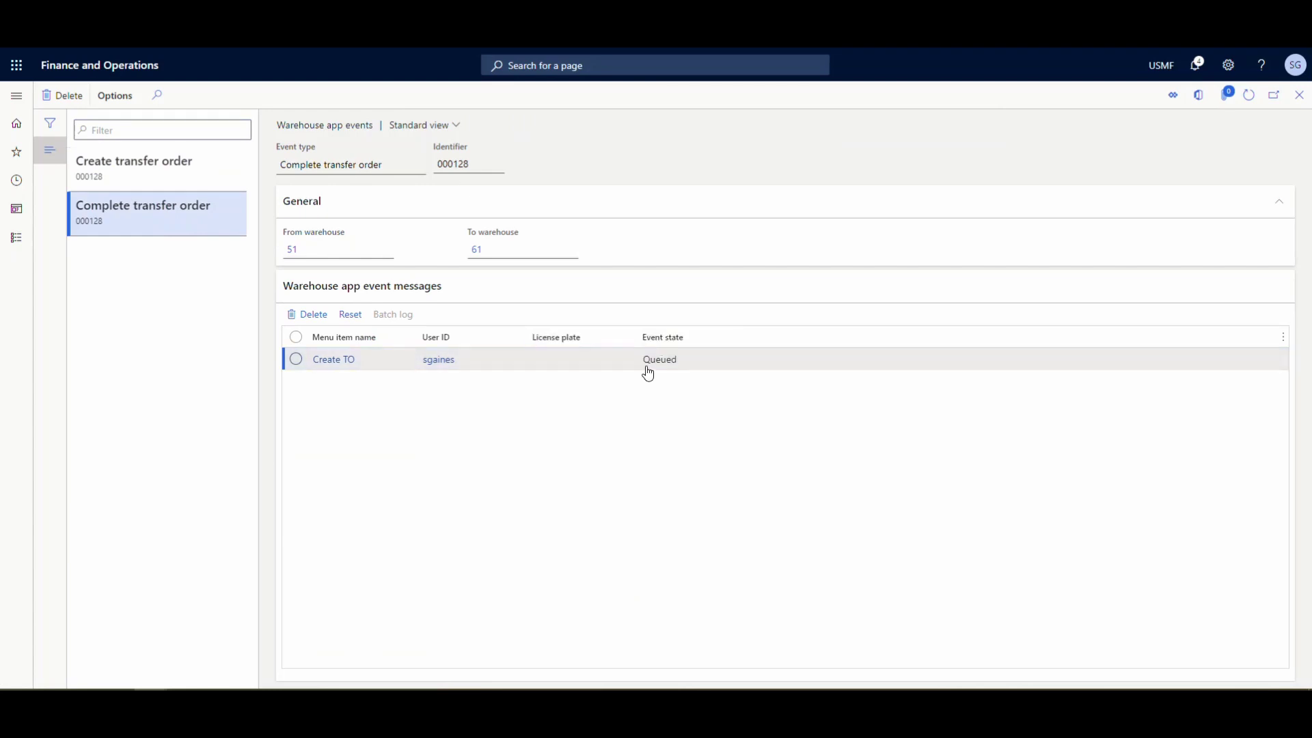
pyautogui.click(18, 99)
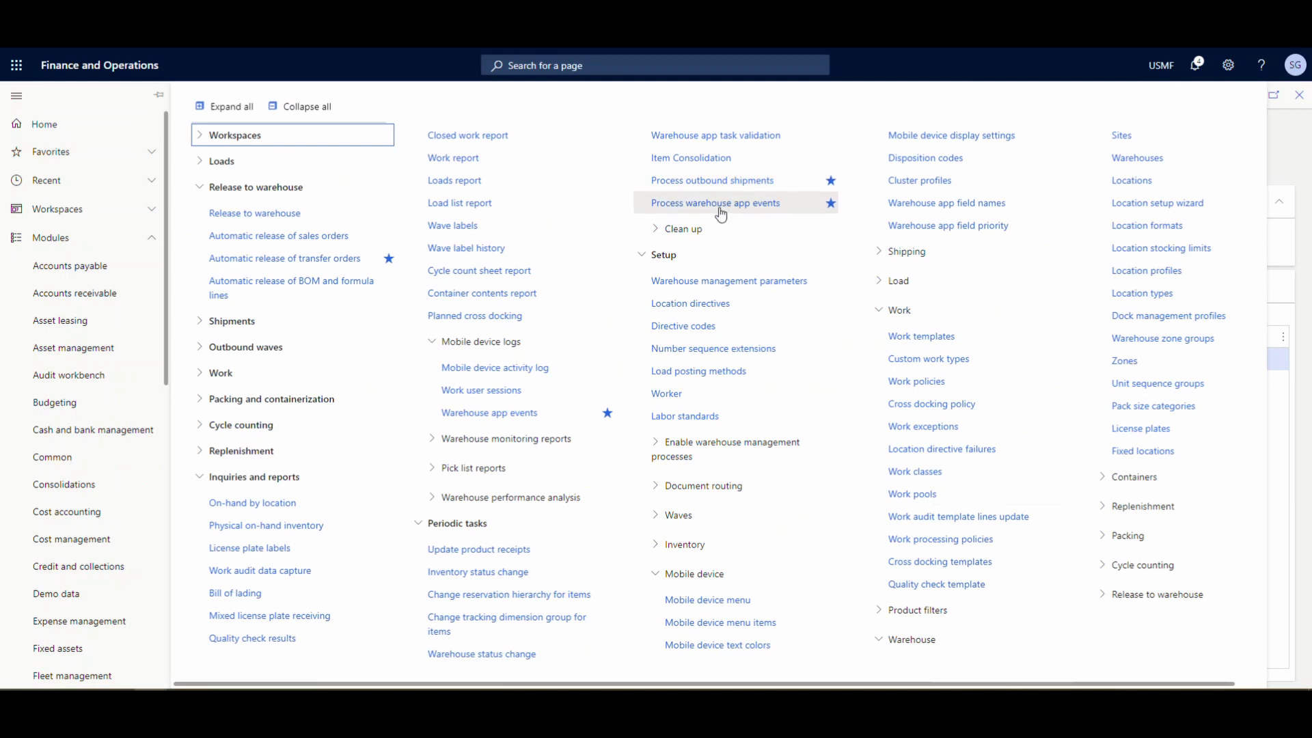
# Step: Run Process warehouse app events and check that the Warehouse app events list is empty
pyautogui.click(727, 213)
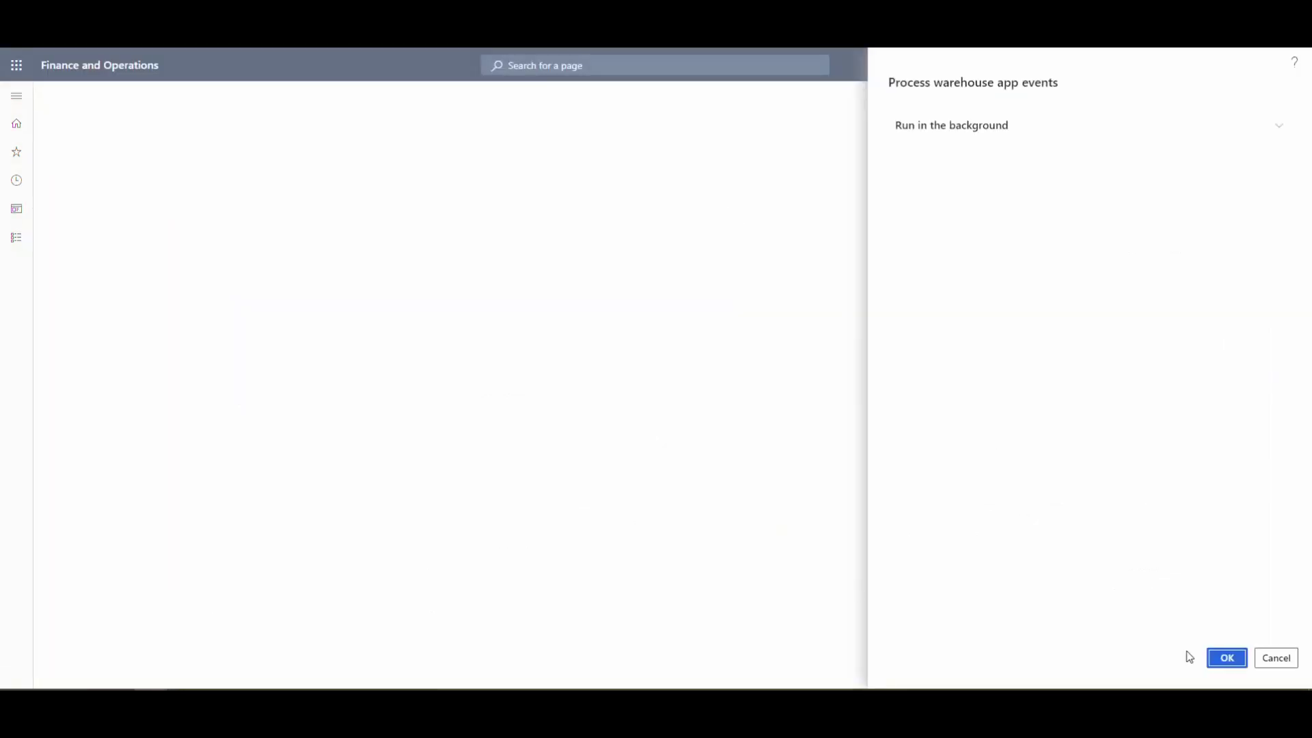
pyautogui.click(1238, 659)
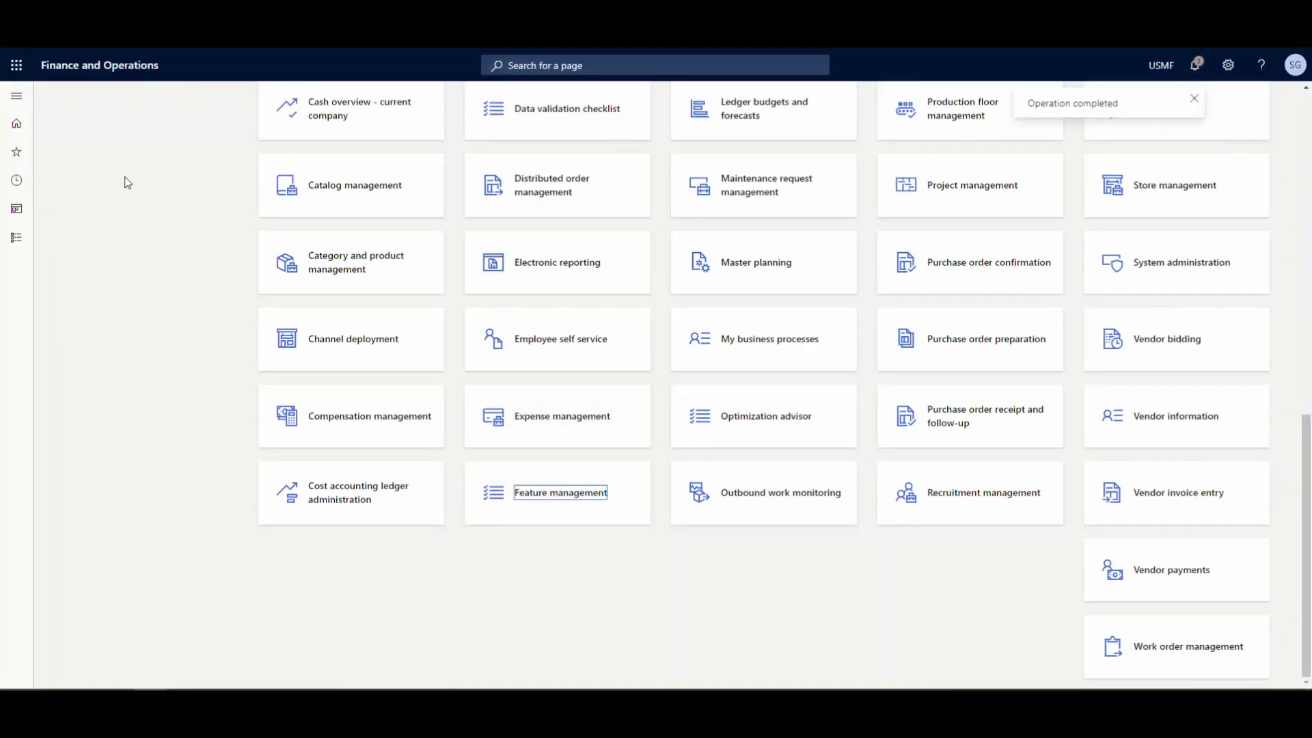
pyautogui.click(21, 99)
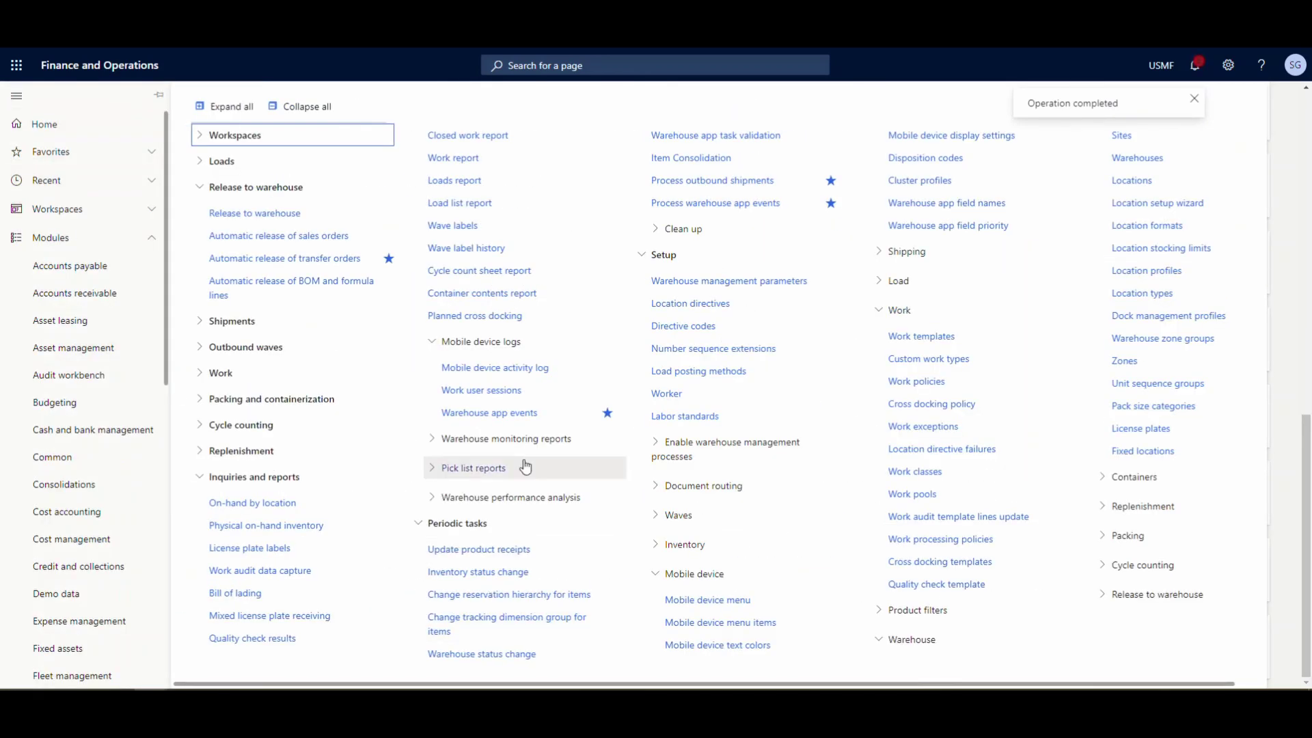
pyautogui.click(496, 413)
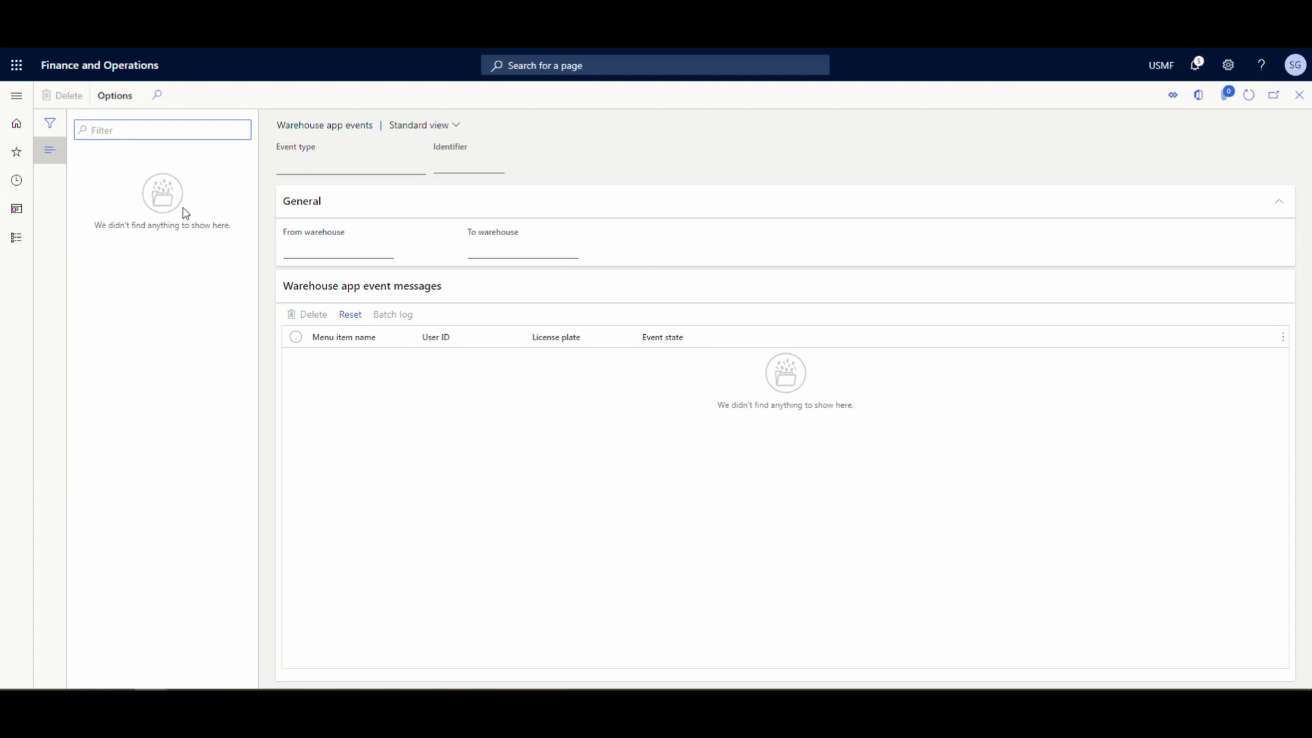
# Step: Run Automatic release of transfer orders with Quantity to release set to All
pyautogui.click(16, 96)
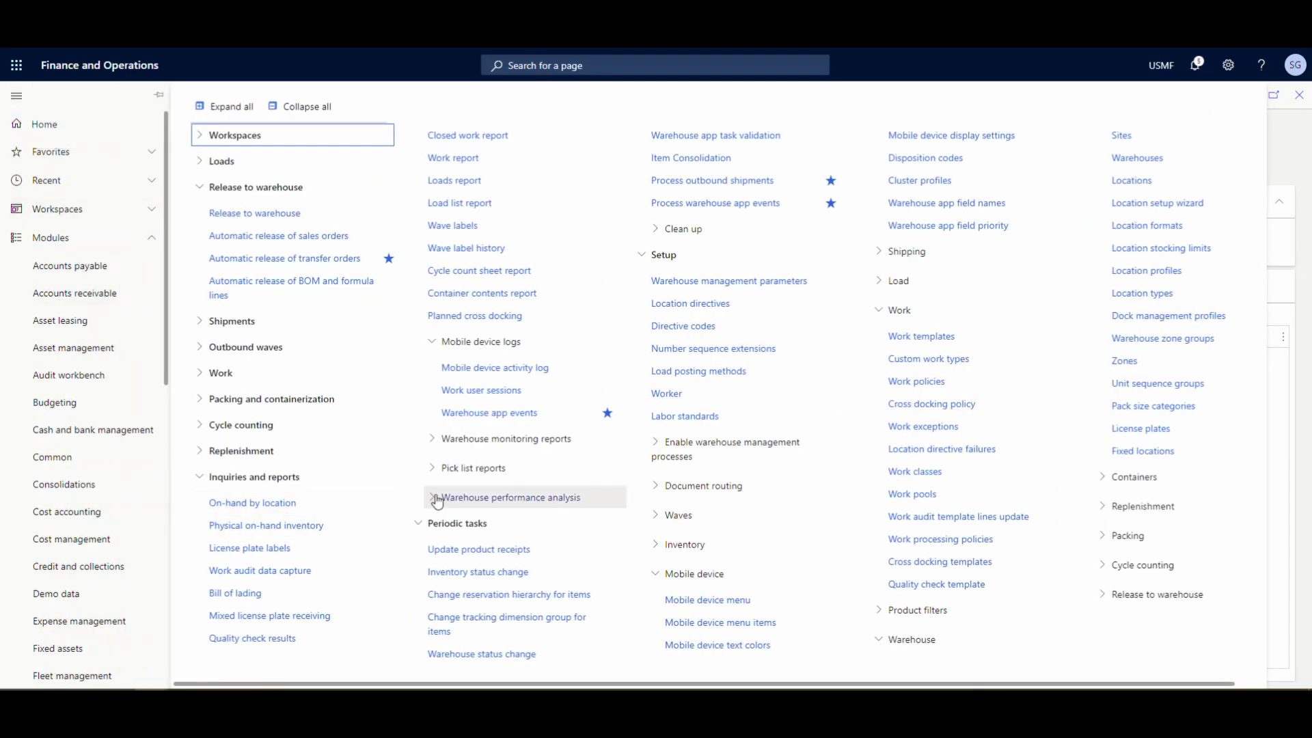
pyautogui.click(290, 260)
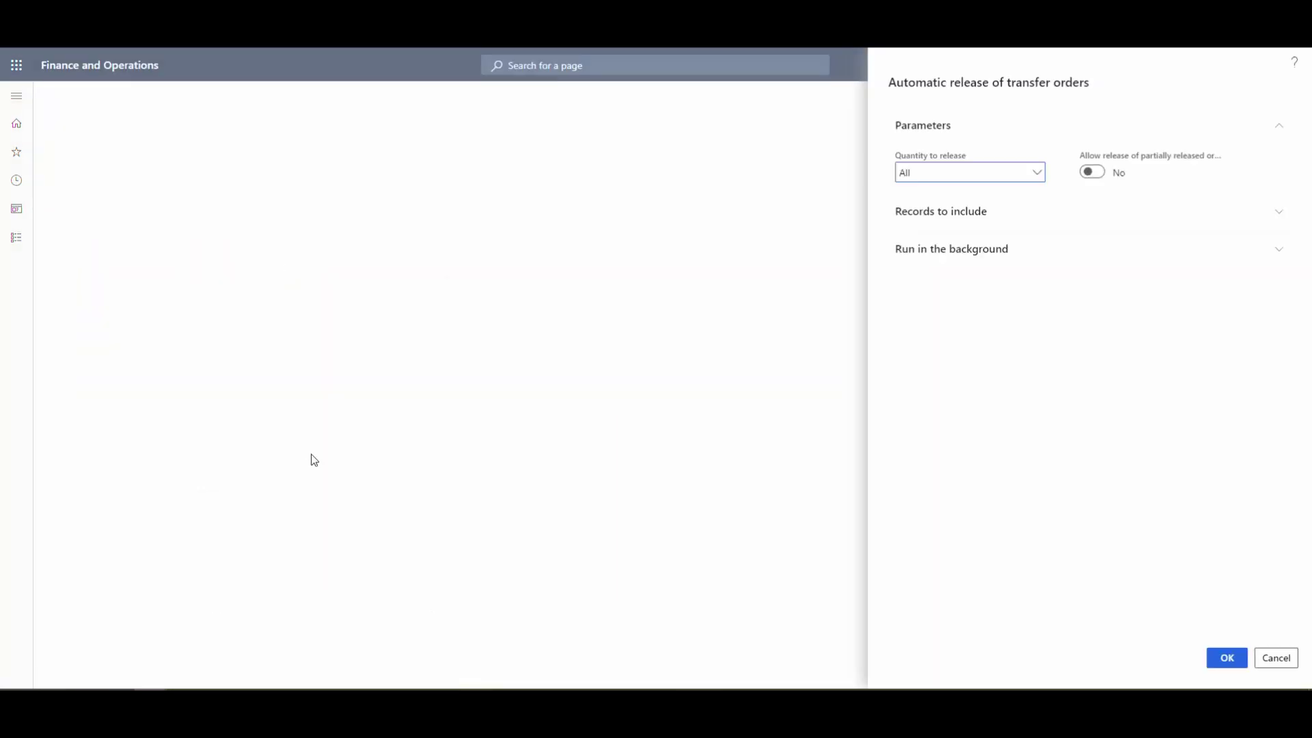
pyautogui.click(1227, 659)
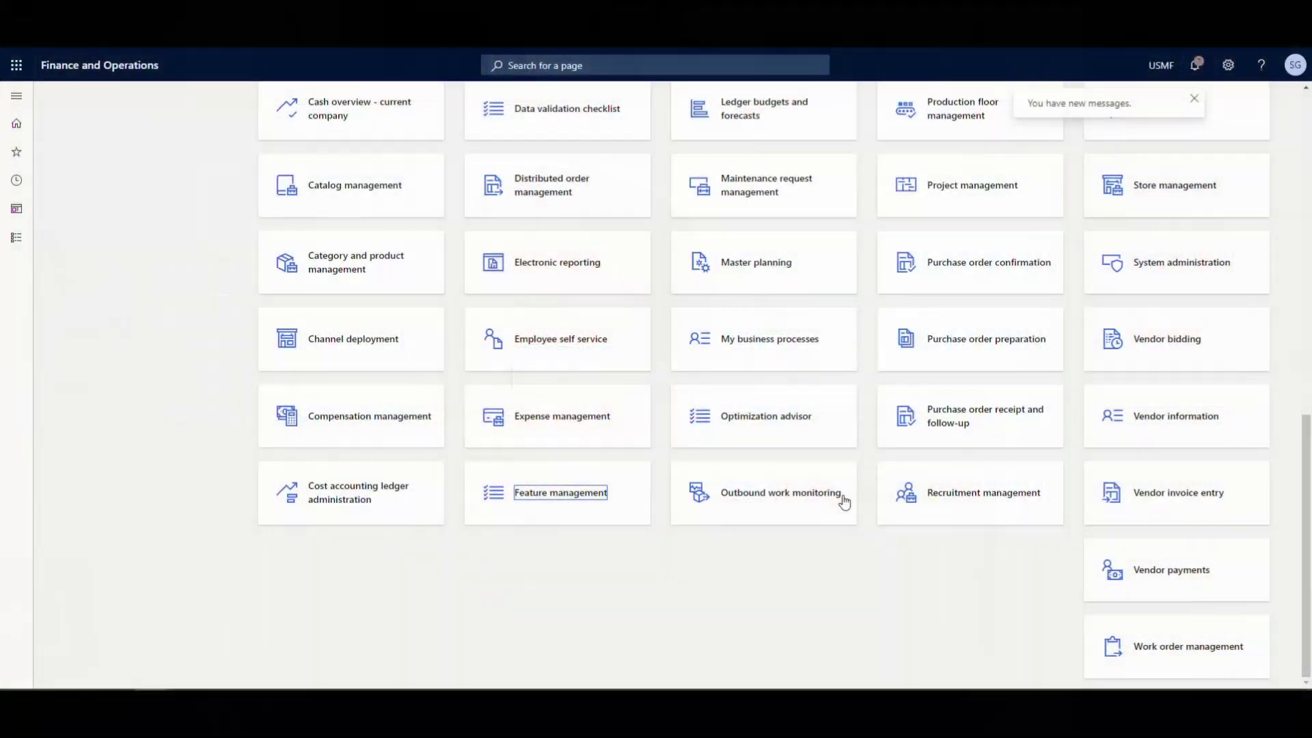
pyautogui.click(1203, 70)
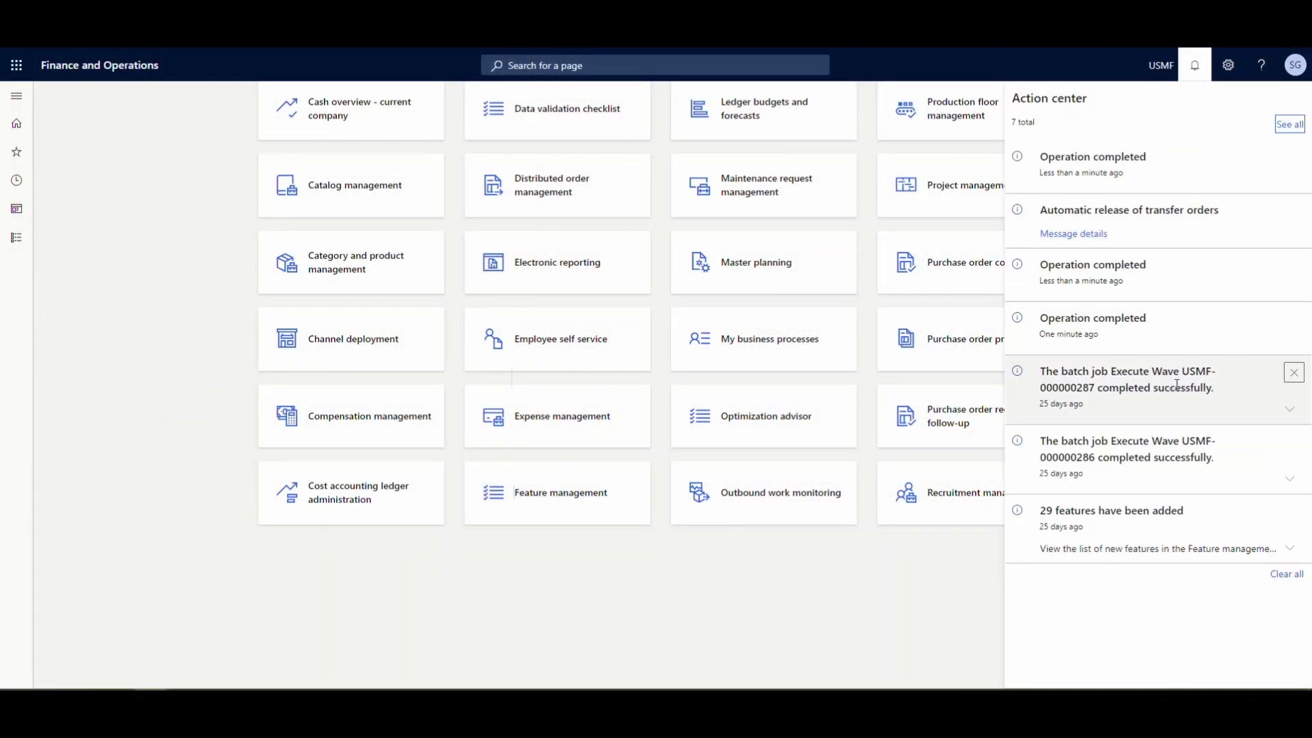
pyautogui.click(1073, 234)
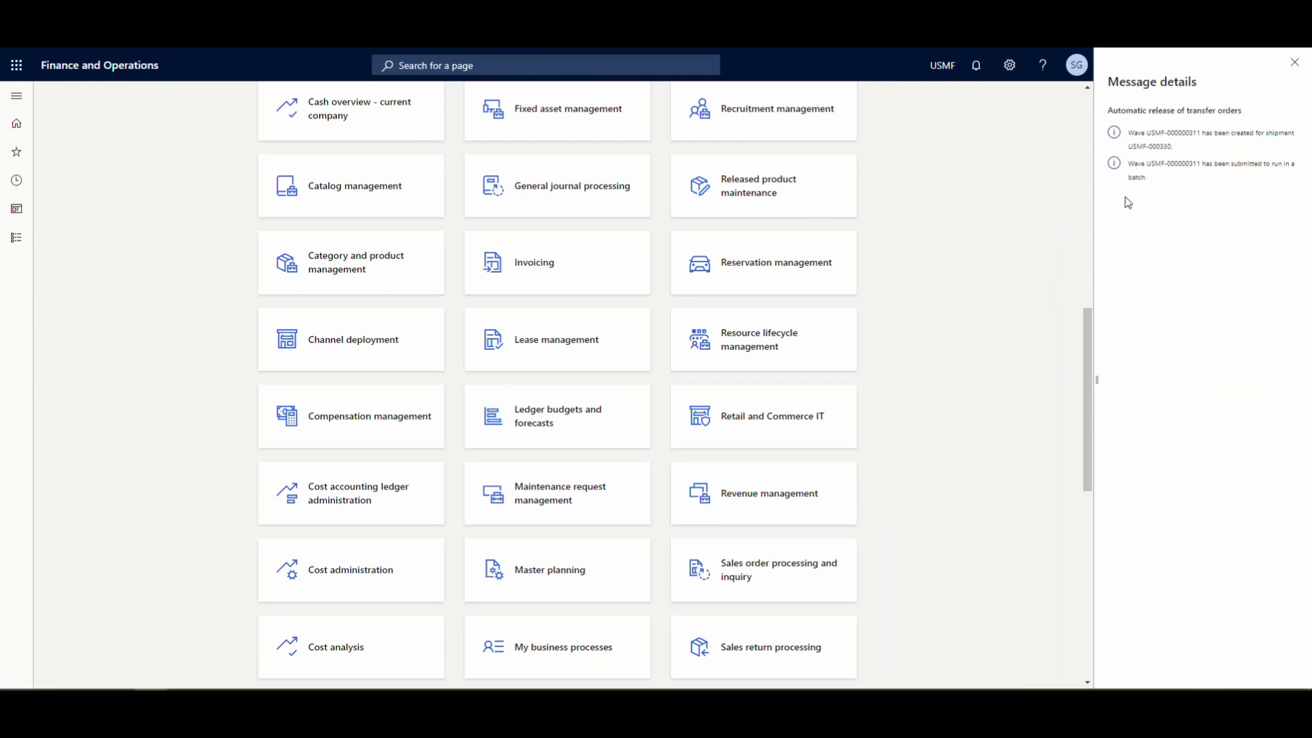
pyautogui.click(1294, 62)
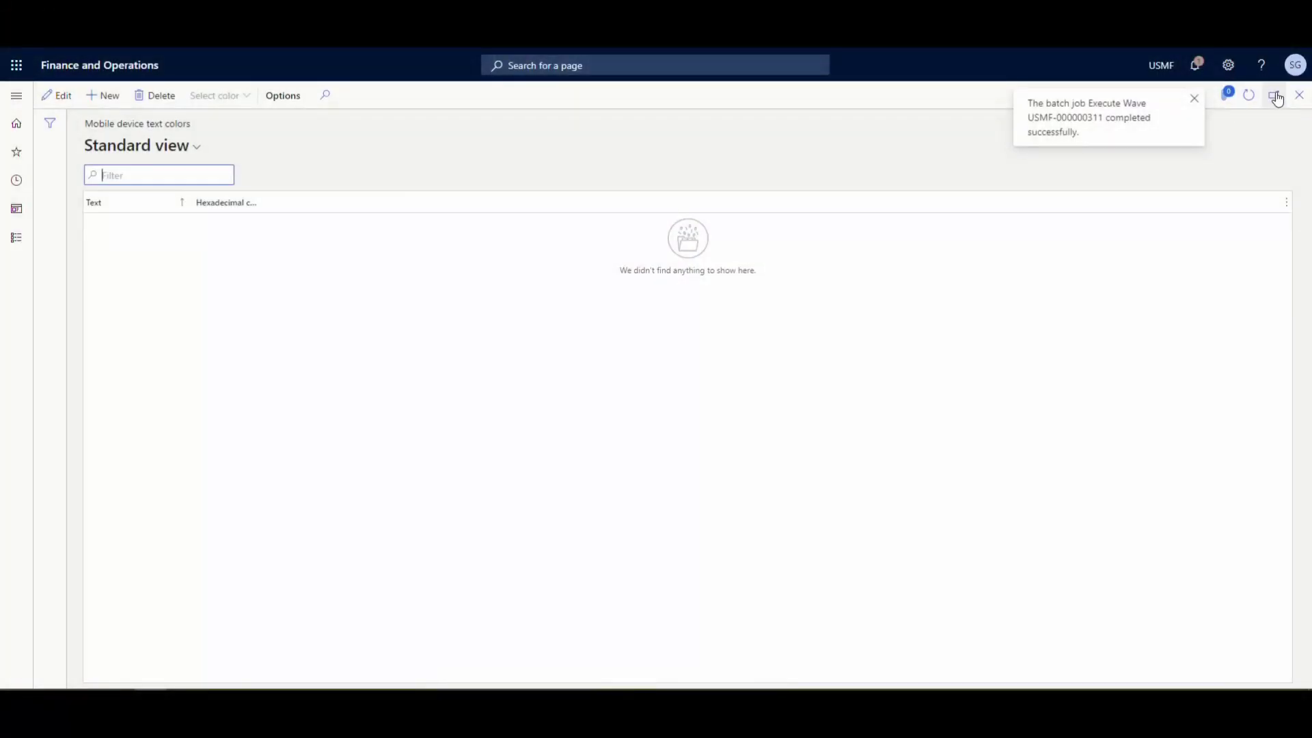
pyautogui.click(1298, 96)
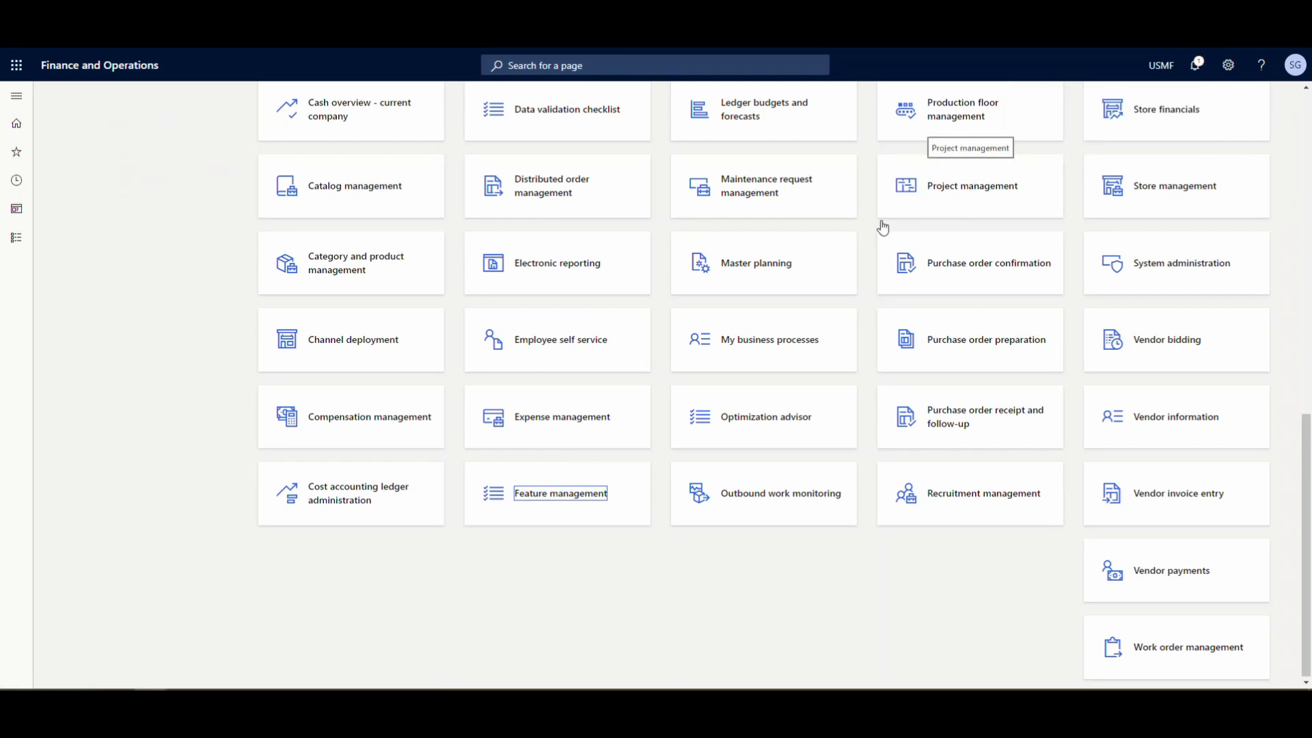
# Step: Run Process outbound shipments after checking its Records to include filters, confirming the transfer shipment
pyautogui.click(26, 104)
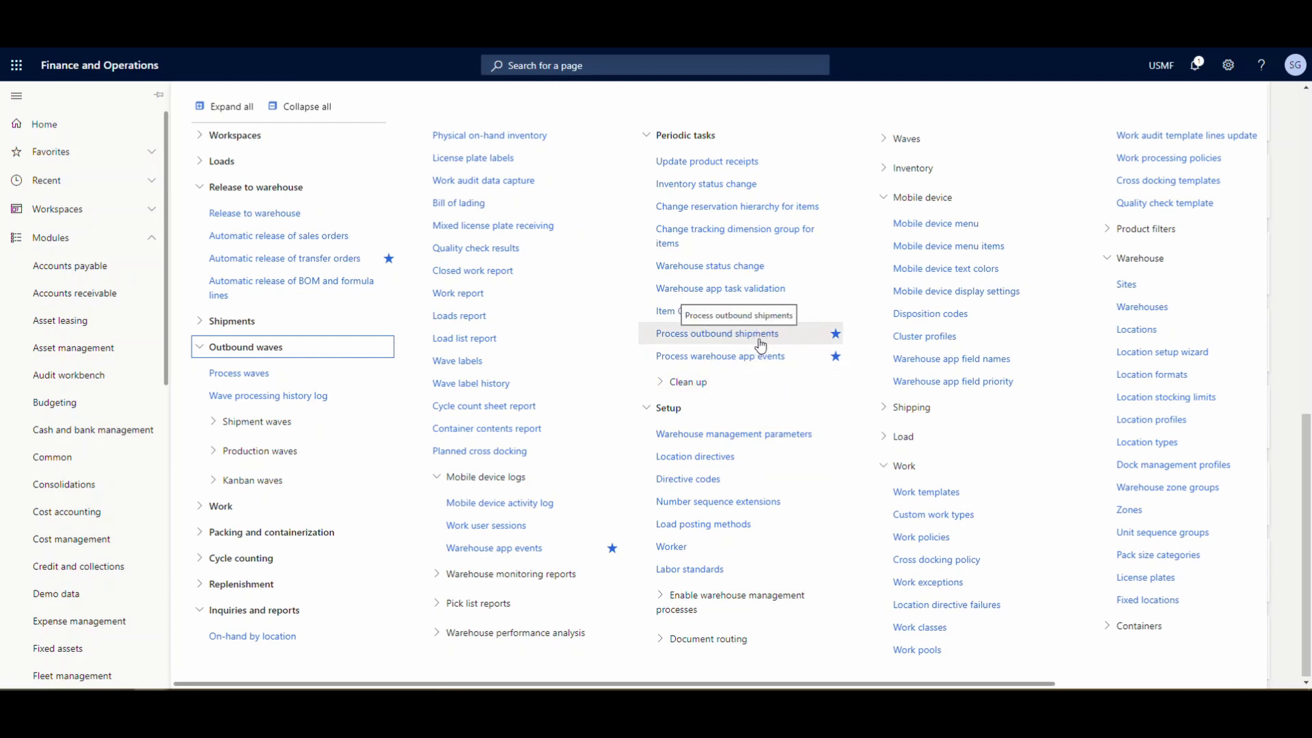
pyautogui.click(723, 338)
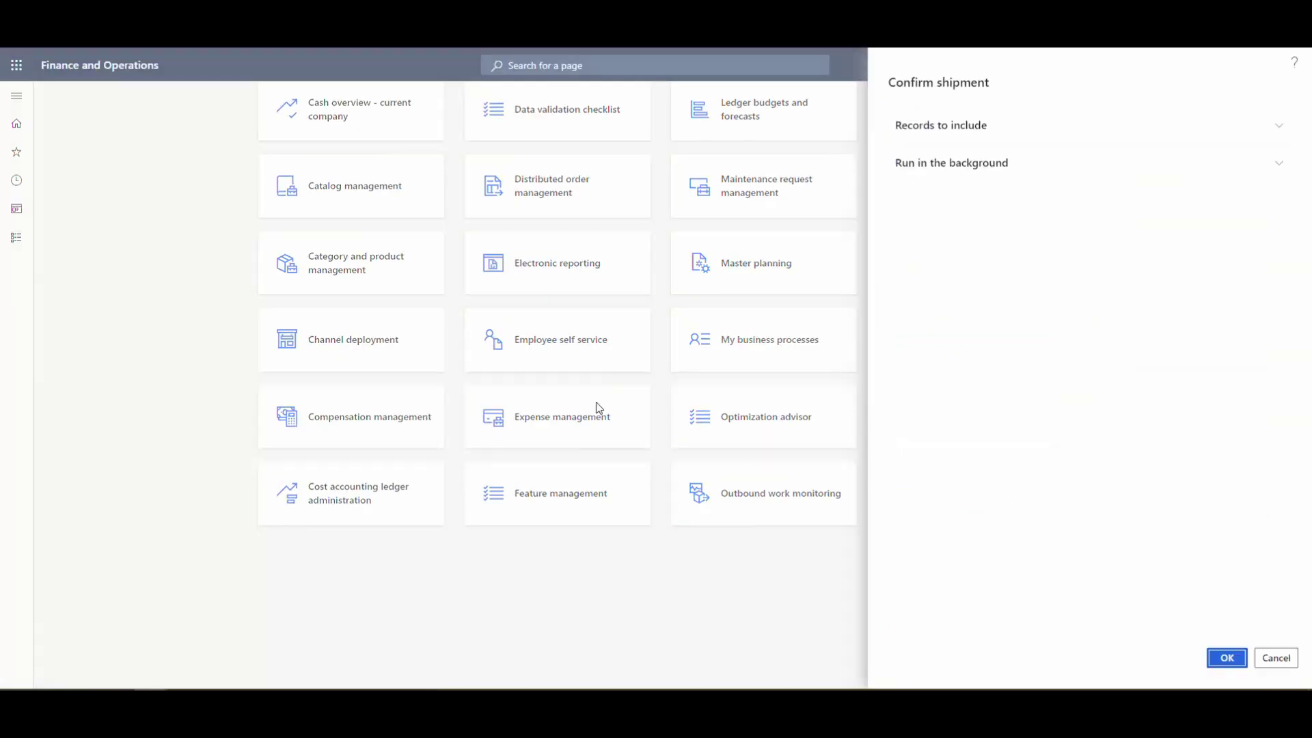
pyautogui.click(1015, 135)
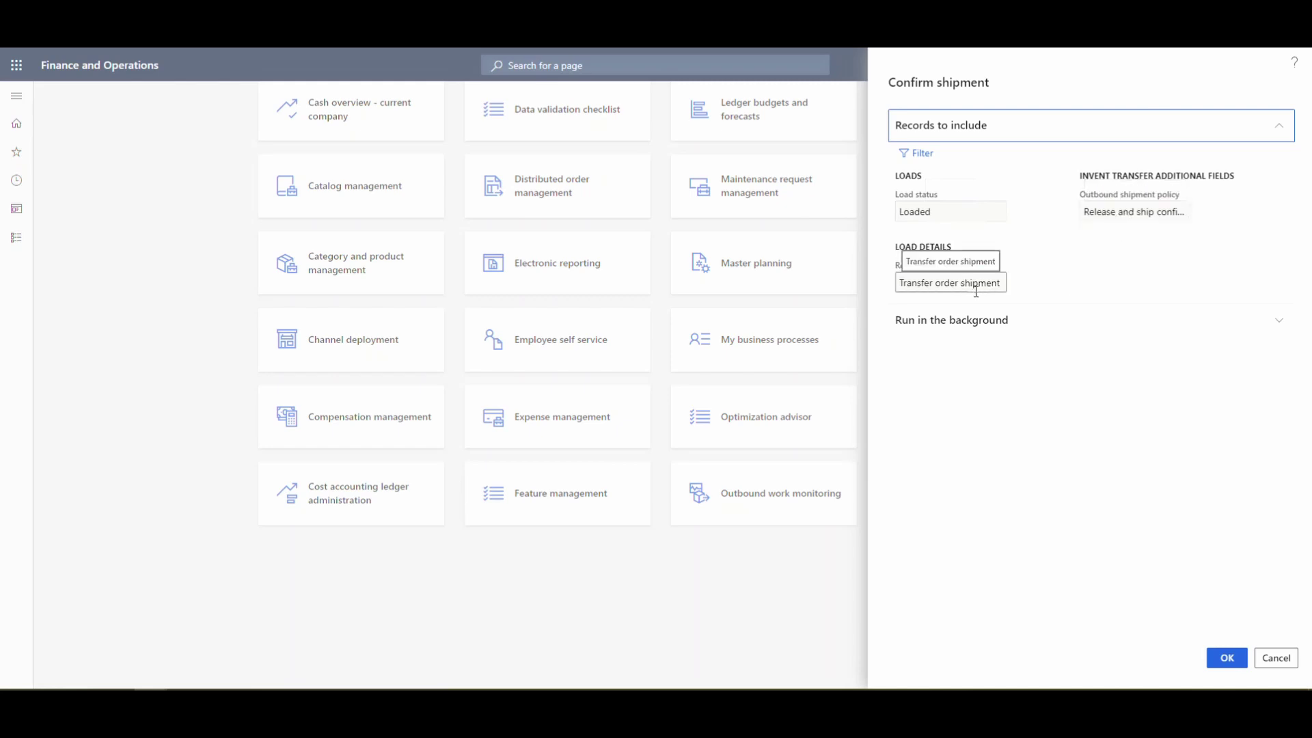
pyautogui.click(1227, 658)
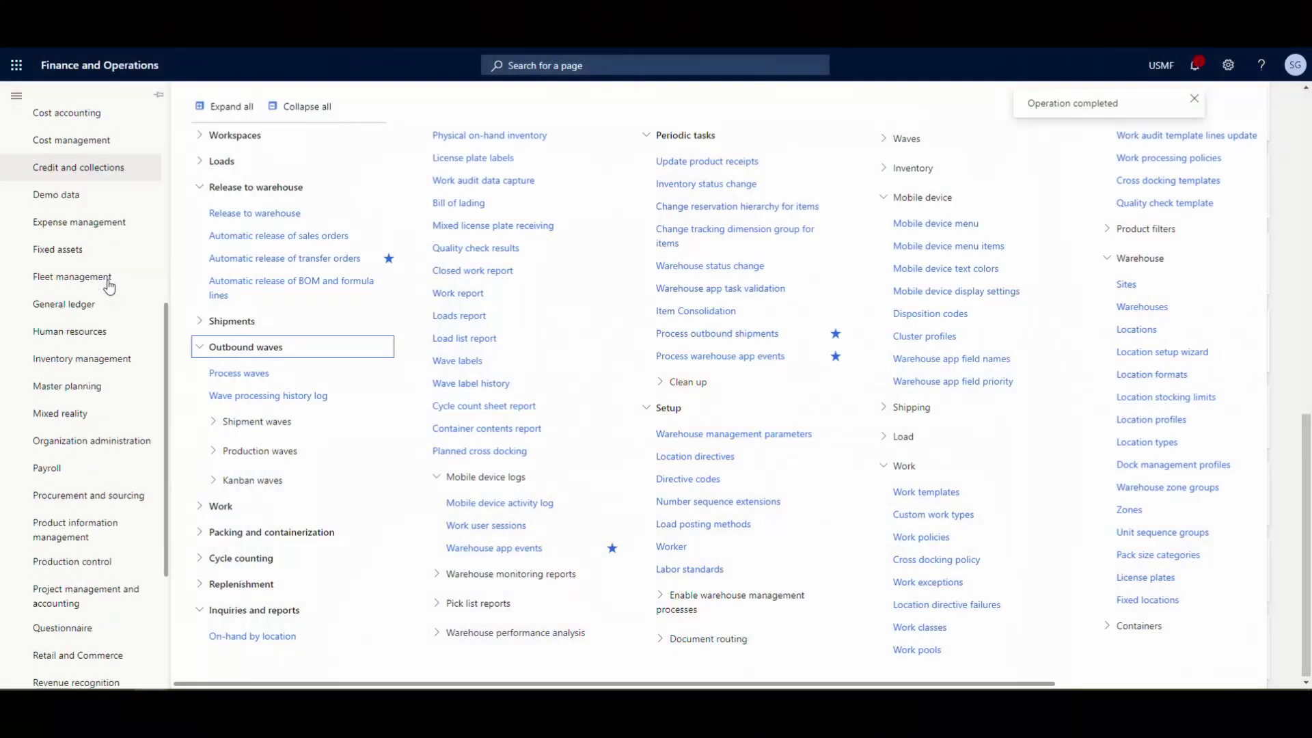
# Step: Open the Inventory management page list, then close it
pyautogui.scroll(-3, 106, 281)
pyautogui.scroll(1, 103, 246)
pyautogui.click(99, 210)
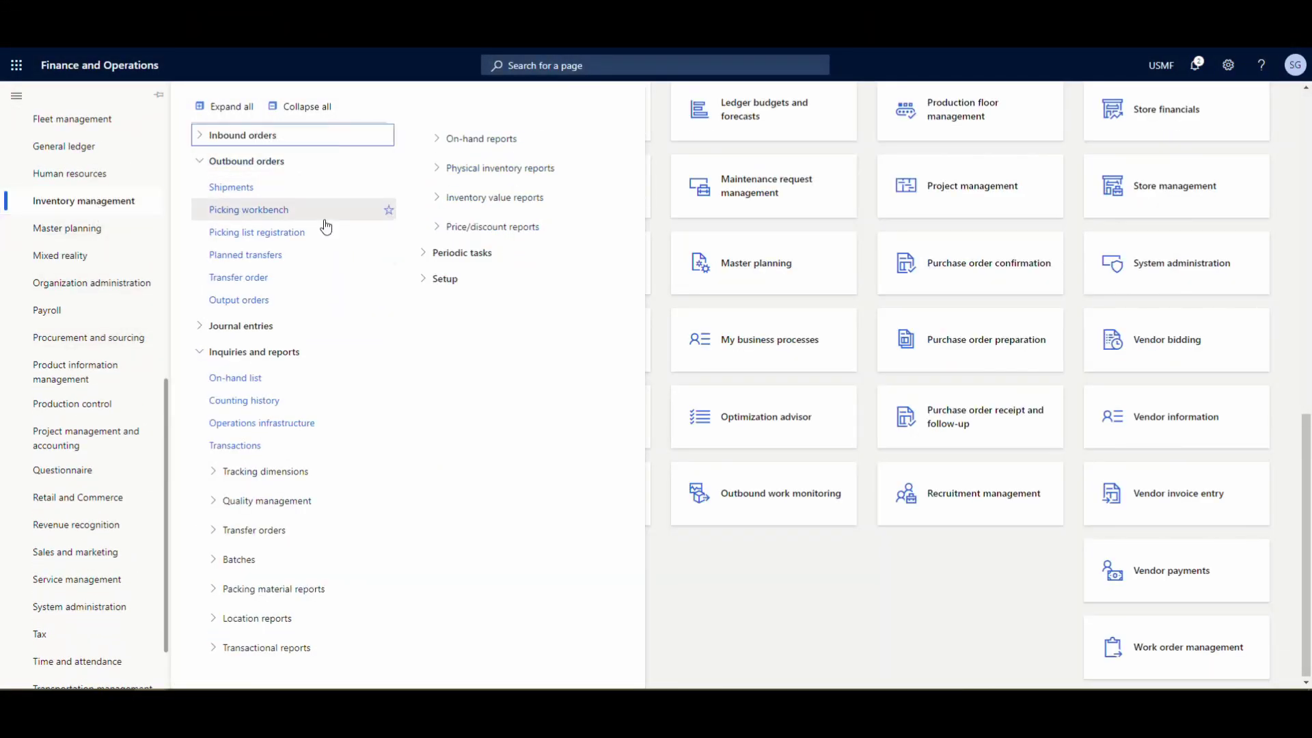
pyautogui.click(240, 279)
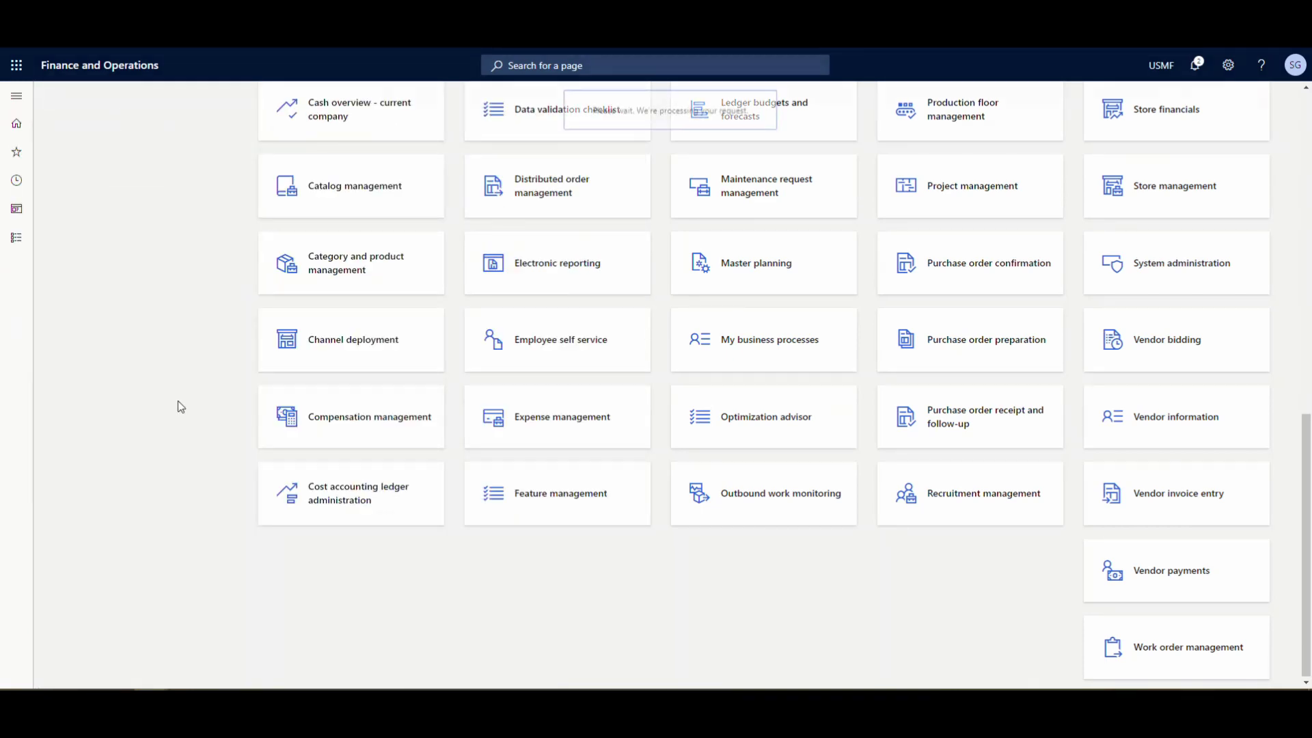